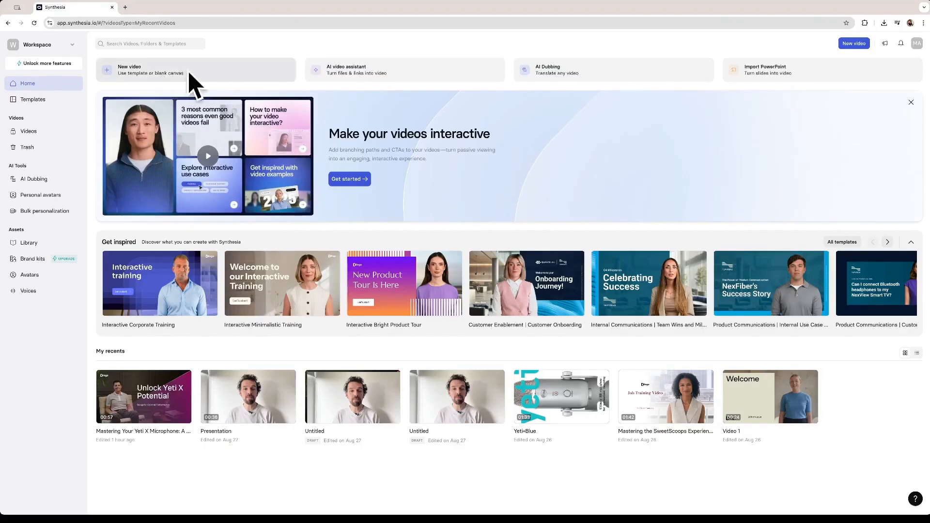
# Create a new video from the Graphic Creative template, finding it by searching the templates for "promo".
pyautogui.click(165, 74)
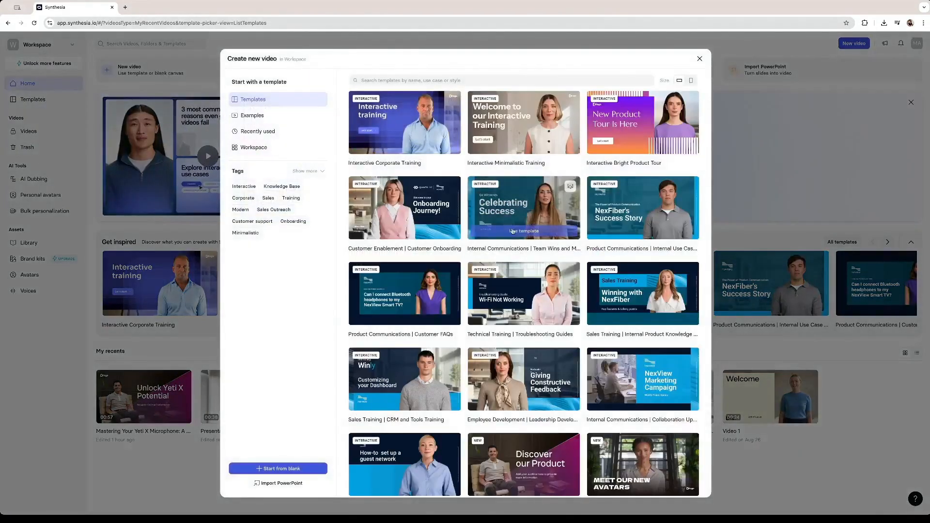
pyautogui.scroll(-5, 512, 235)
pyautogui.scroll(5, 510, 242)
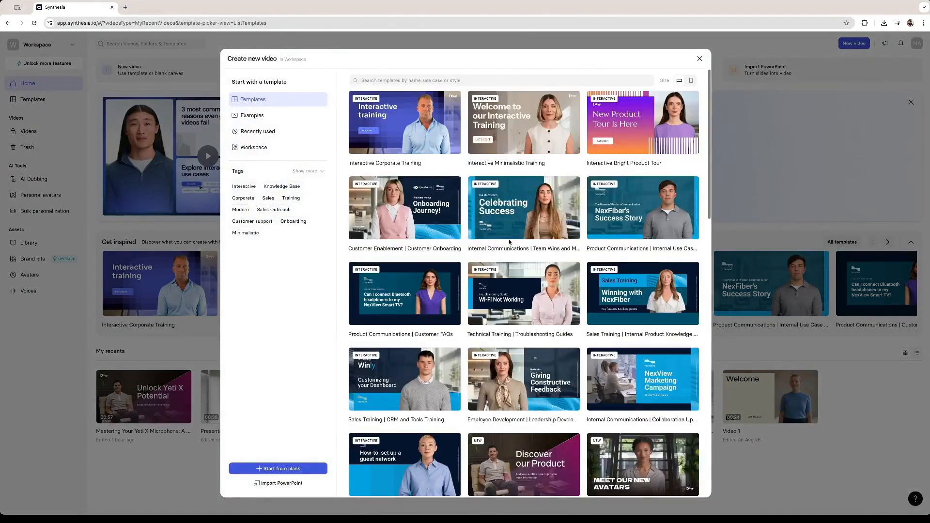
pyautogui.click(453, 81)
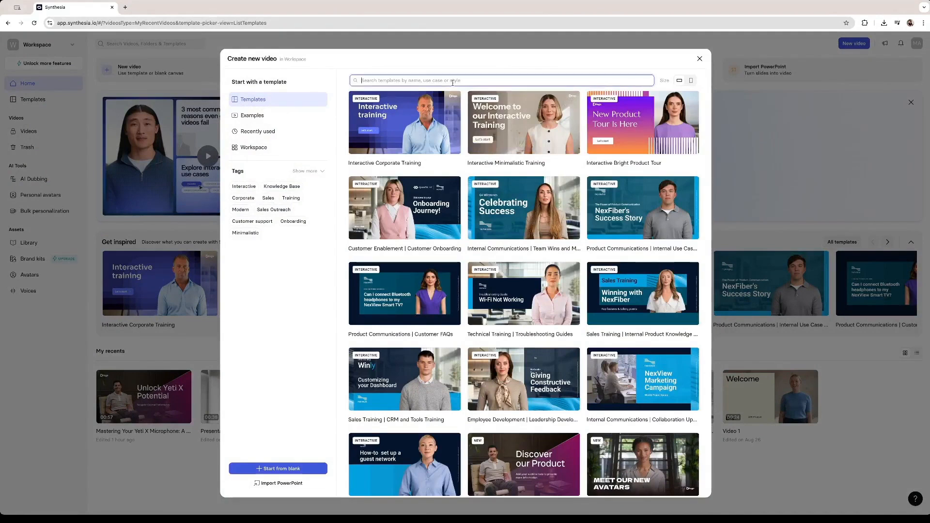
pyautogui.write('promo')
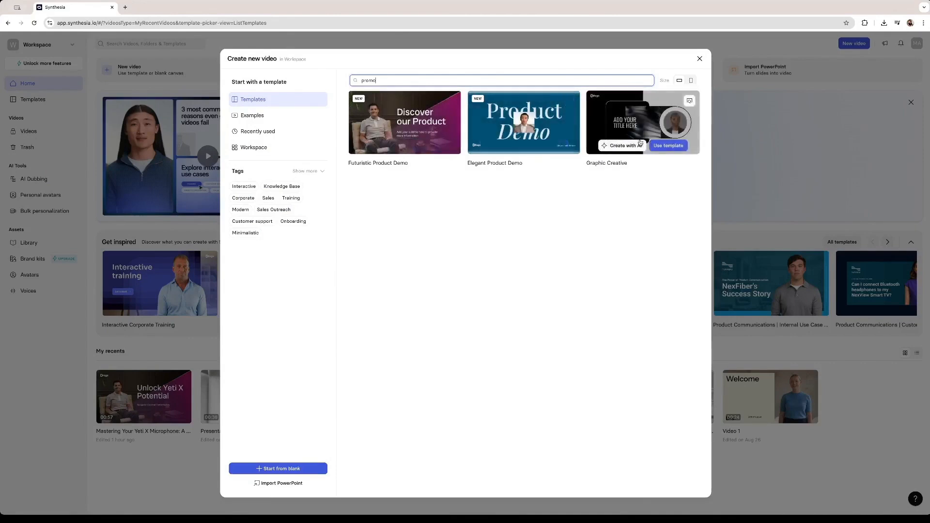
pyautogui.click(666, 145)
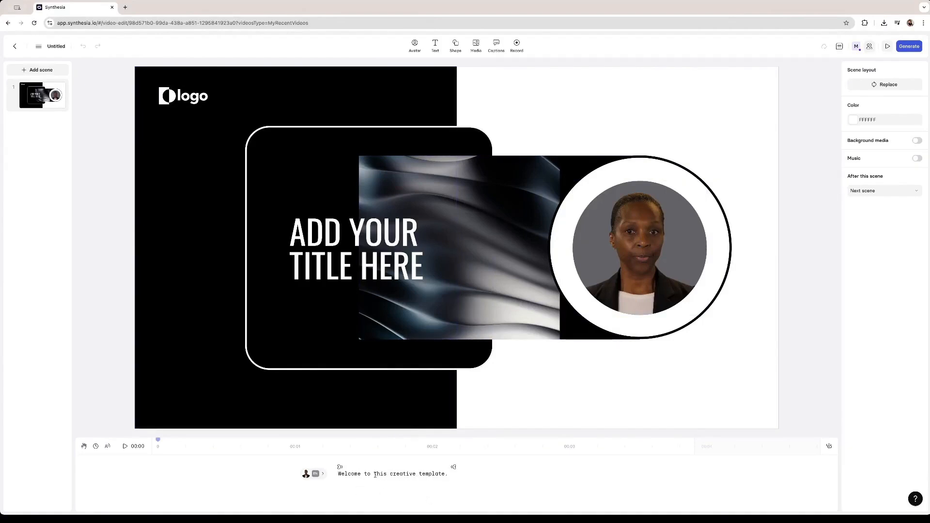
# Add the template's "Your Title" and "Agenda" scenes to the video after the opening scene.
pyautogui.click(38, 69)
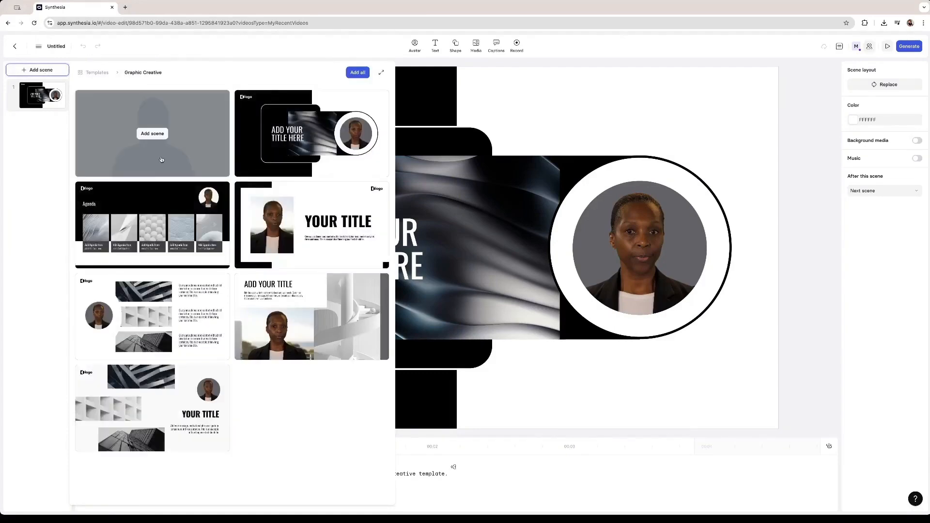
pyautogui.click(153, 134)
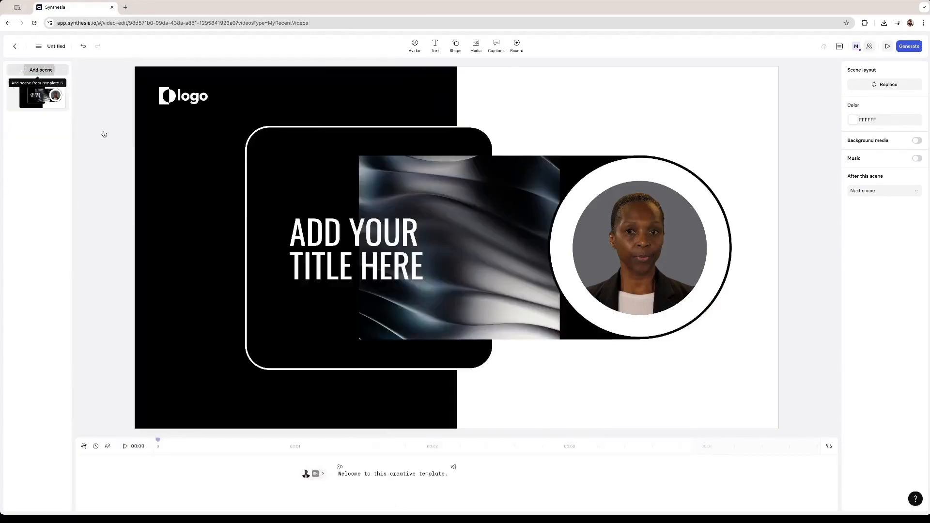
pyautogui.click(38, 70)
pyautogui.click(320, 231)
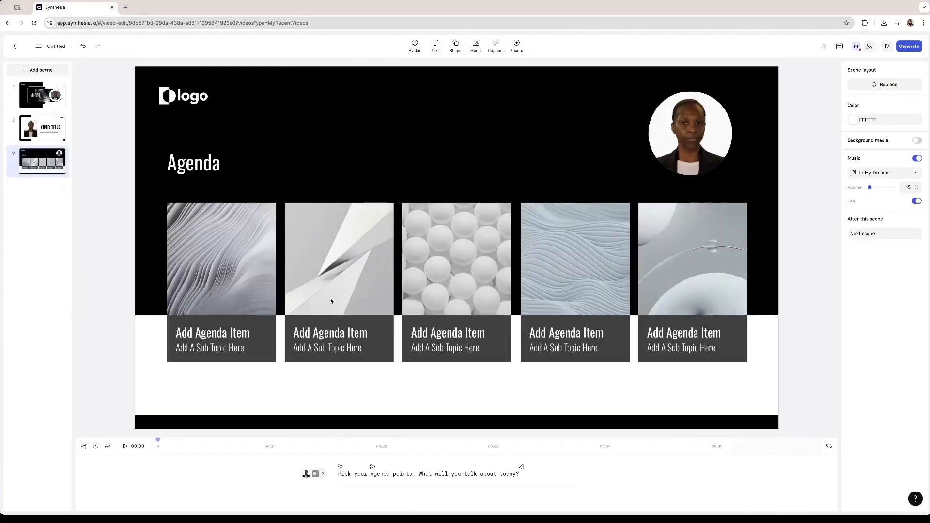
# Change the first scene's title to "Headphones Promo" and its narration to "Welcome to this promo, I'm going to talk about our new headphones".
pyautogui.click(48, 100)
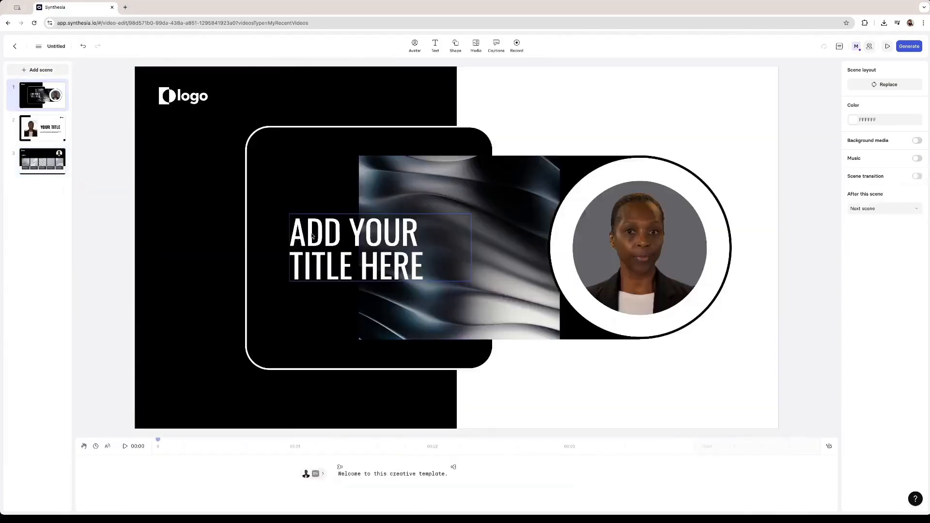
pyautogui.click(312, 236)
pyautogui.click(312, 236)
pyautogui.moveTo(290, 231); pyautogui.dragTo(417, 265)
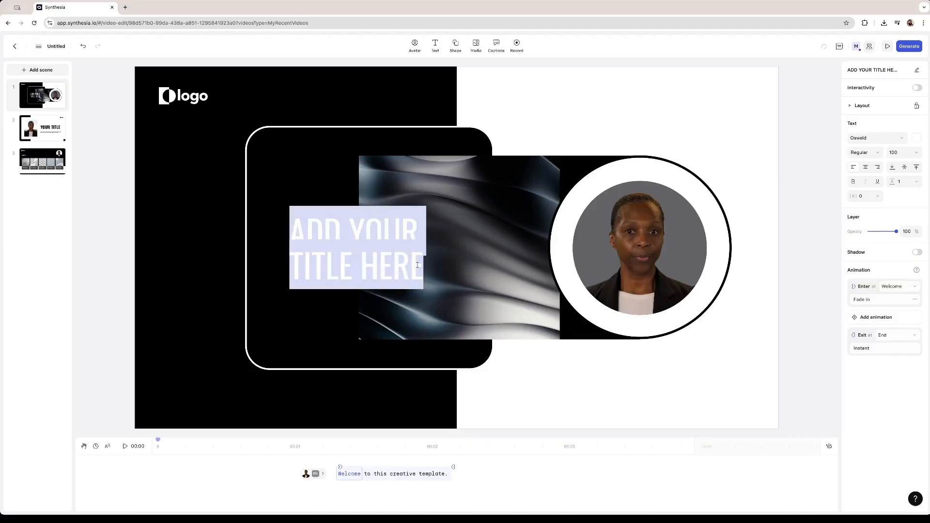
pyautogui.write('Headphones Promo')
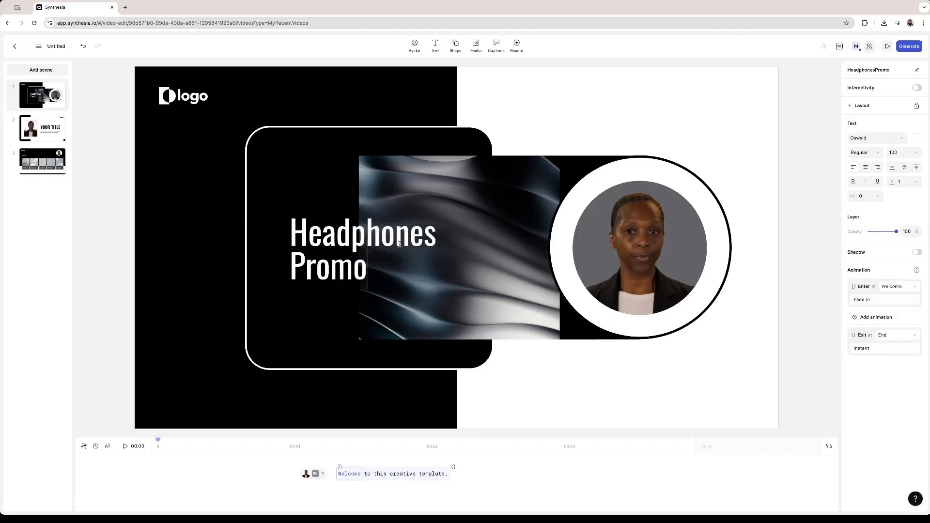
pyautogui.write('promo')
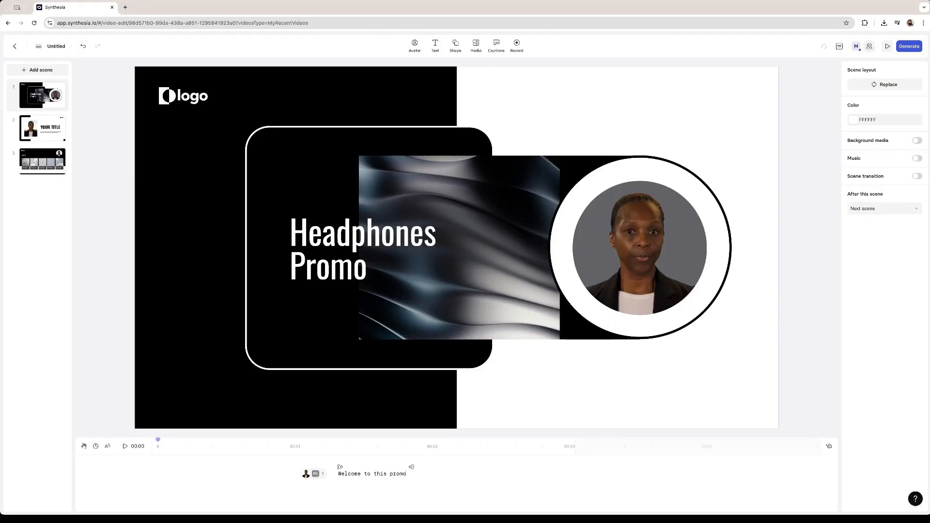
pyautogui.write(", I'm going to talk about our new hea")
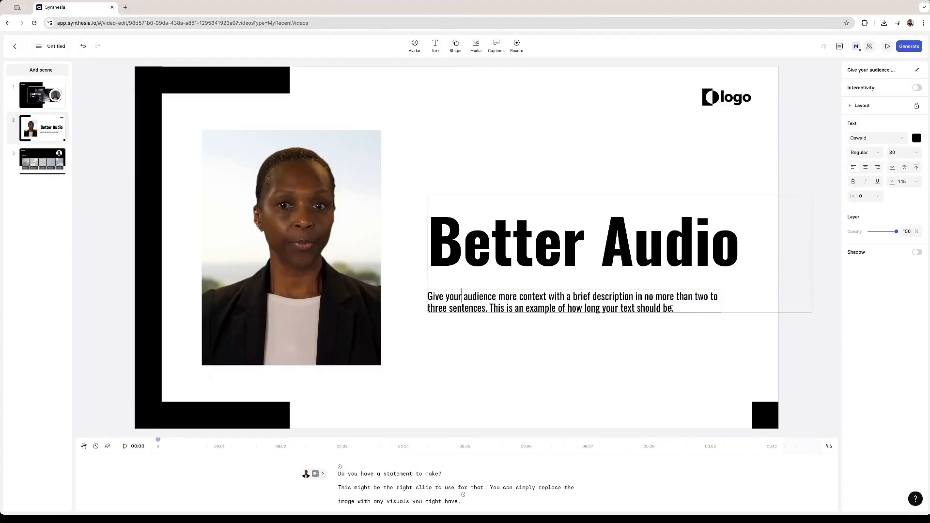
# Replace the description under the Better Audio title with "Our new headphones have much better audio and cost less".
pyautogui.moveTo(678, 310); pyautogui.dragTo(489, 242)
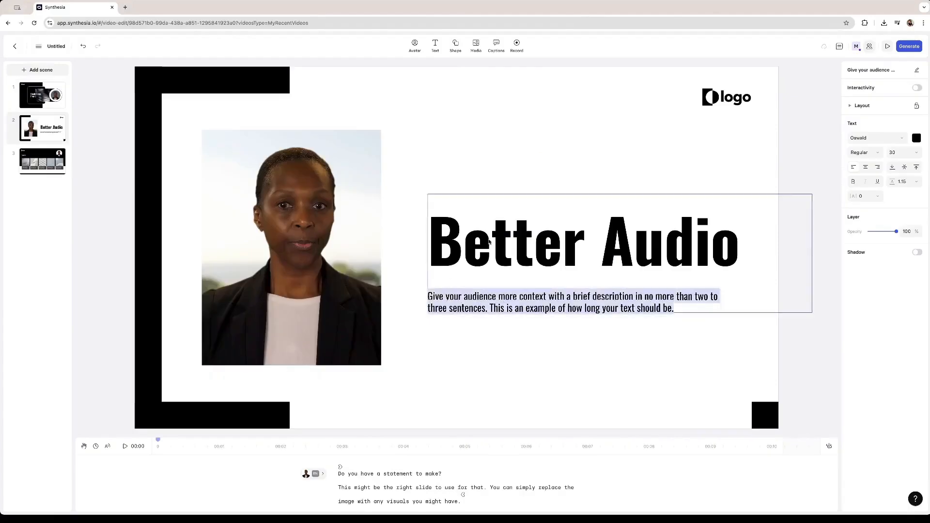
pyautogui.write('Our')
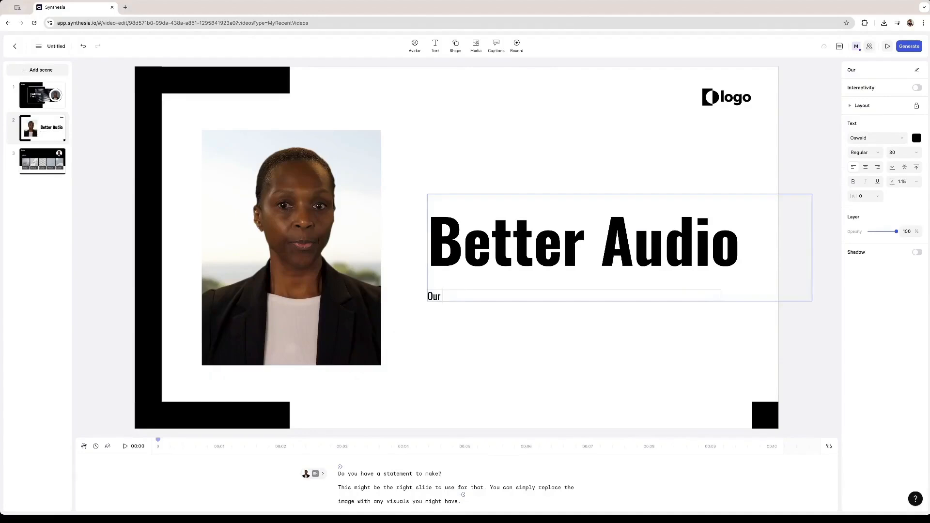
pyautogui.write(' new headphones')
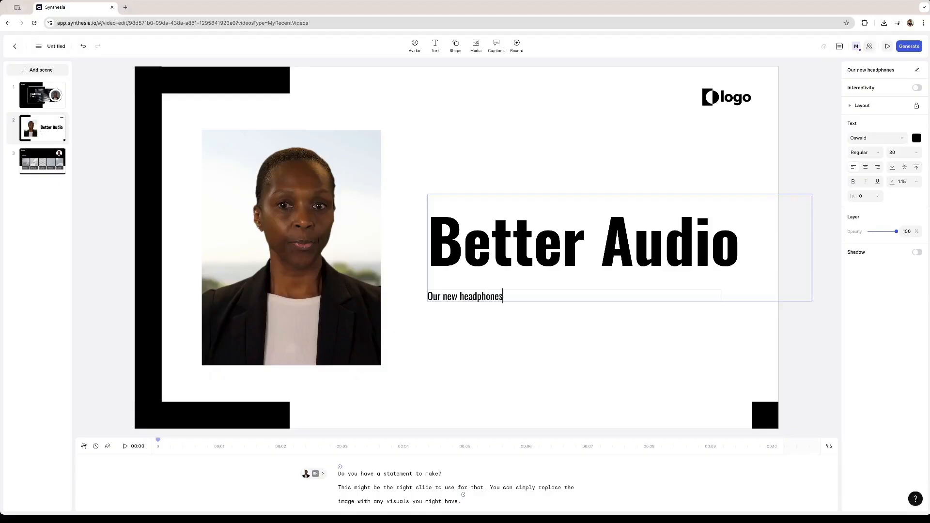
pyautogui.write(' have much better audio and cost less')
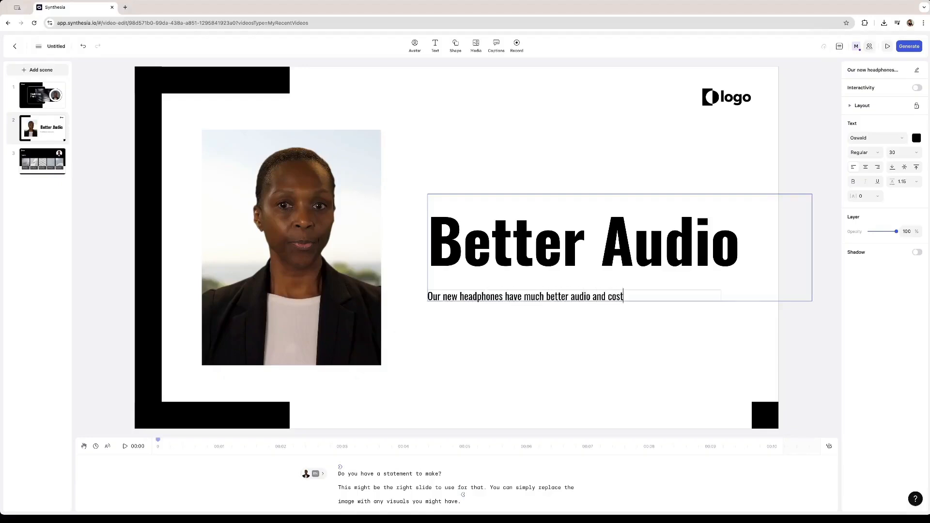
# Replace the second scene's narration with "Our new Headphones produce a much clear sound, they cost less, and since they are made of metal, they last much longer".
pyautogui.moveTo(461, 504); pyautogui.dragTo(347, 479)
pyautogui.write('Our new ')
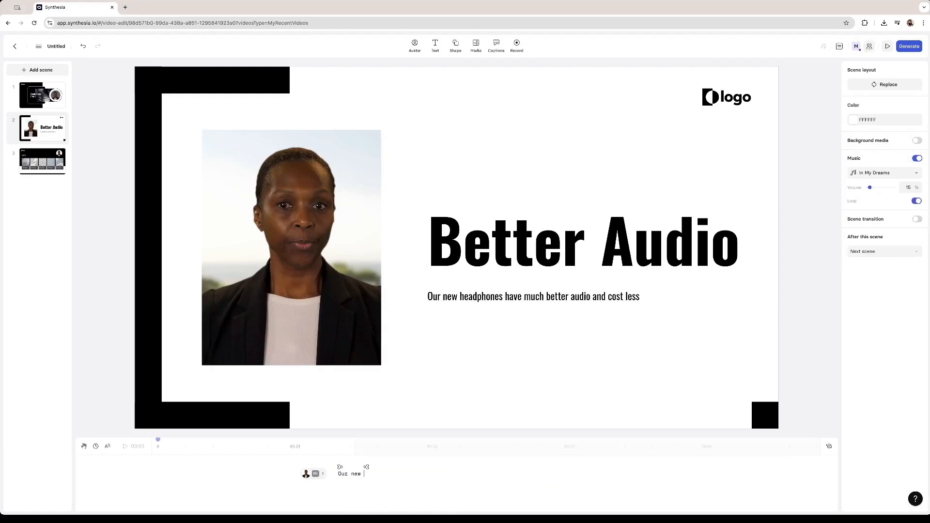
pyautogui.write('Headphones produce a much clear sound, they cost less, and t')
pyautogui.press('BackSpace')
pyautogui.write('since they are made of metal, they last much longer')
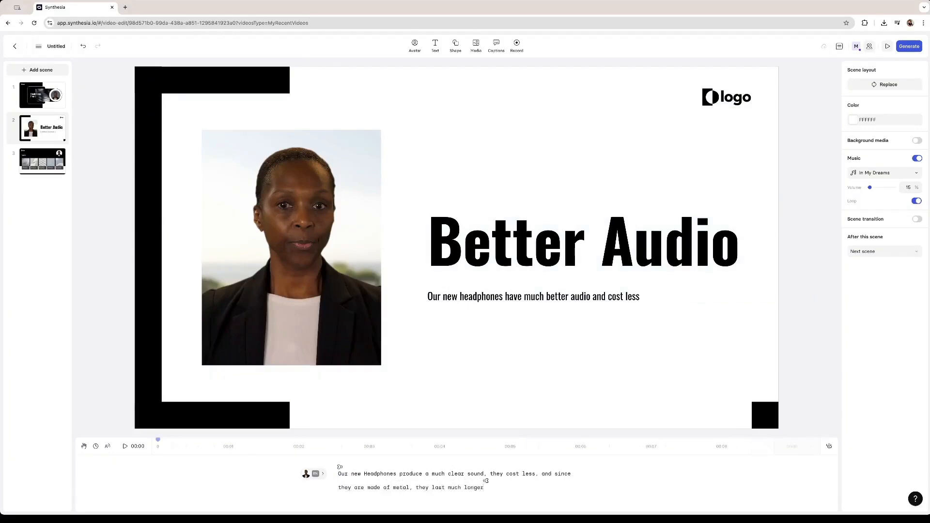
# In the third scene, change the Agenda title to "Specs" and the first agenda item's heading to "Longer Battery".
pyautogui.click(42, 161)
pyautogui.click(171, 162)
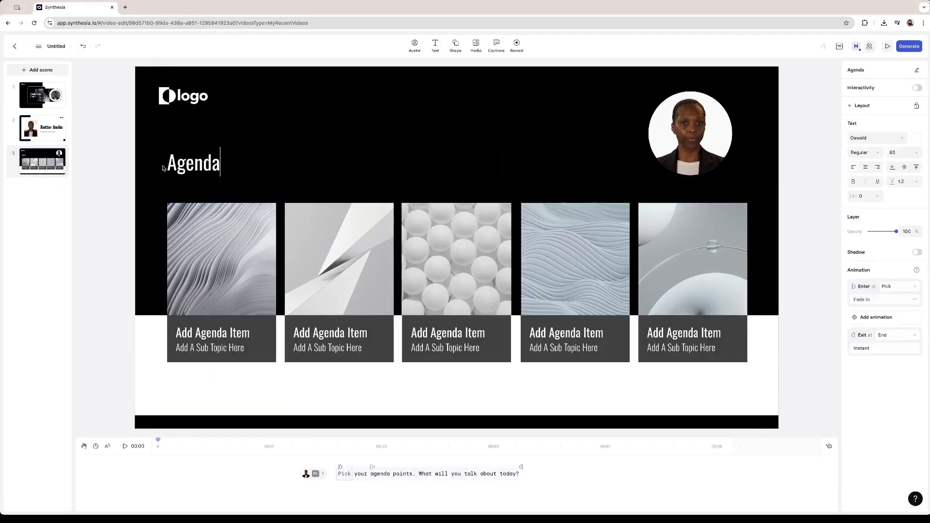
pyautogui.moveTo(169, 162); pyautogui.dragTo(223, 161)
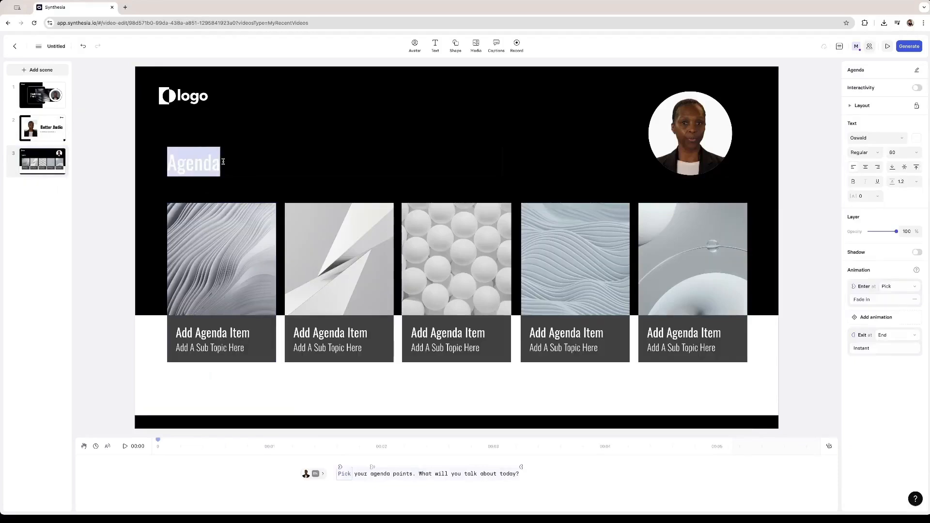
pyautogui.write('Specs')
pyautogui.tripleClick(241, 334)
pyautogui.write('Longer Batter')
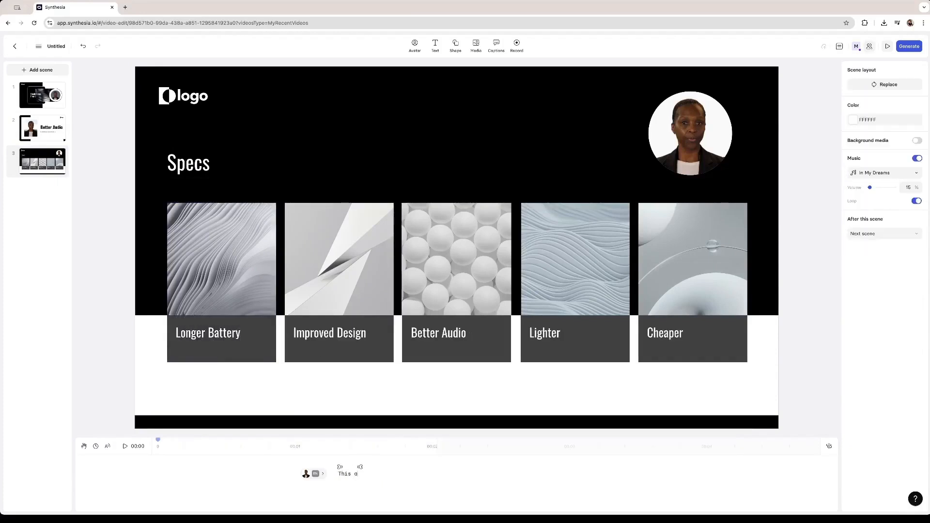
# Write the Specs scene's narration, starting "This are some of the specs of our new headphones. As you see, they are much".
pyautogui.write('are some of the s')
pyautogui.write('pecs of our new headphones. As you ')
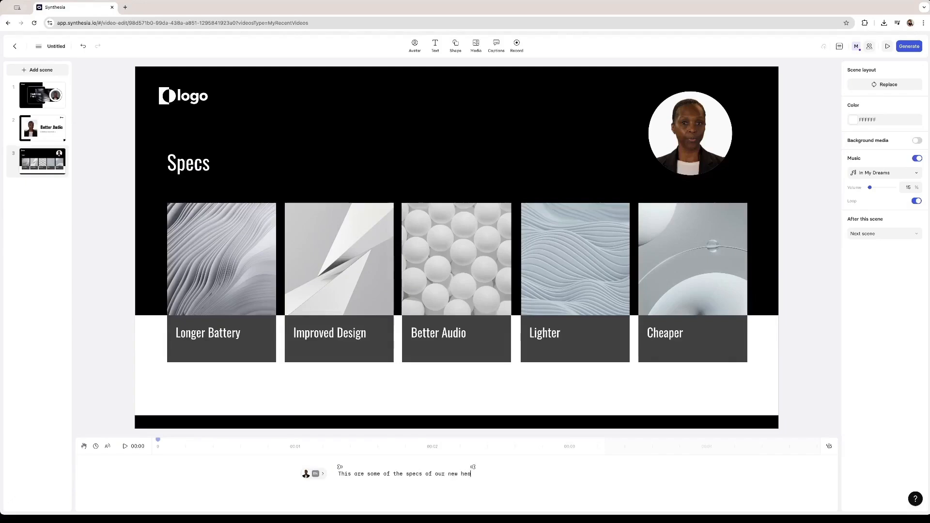
pyautogui.write('see, they are much i')
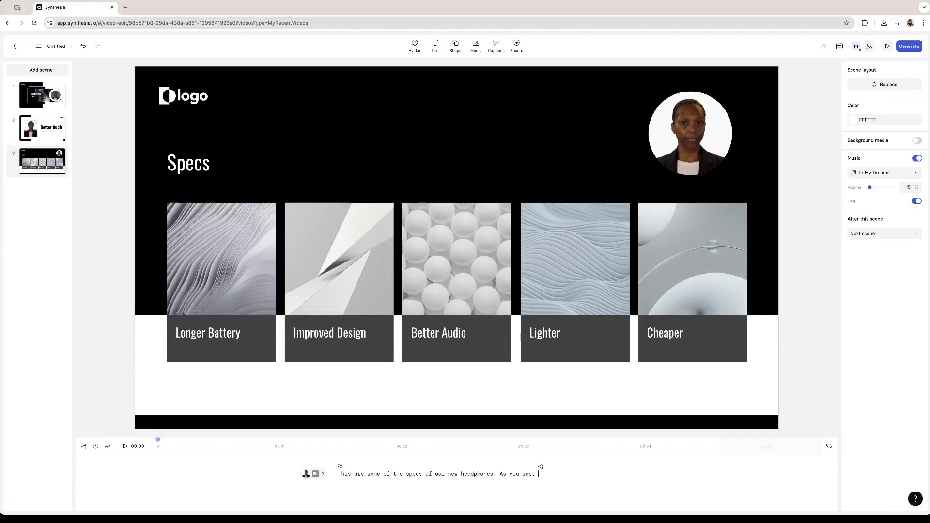
pyautogui.write('mprov')
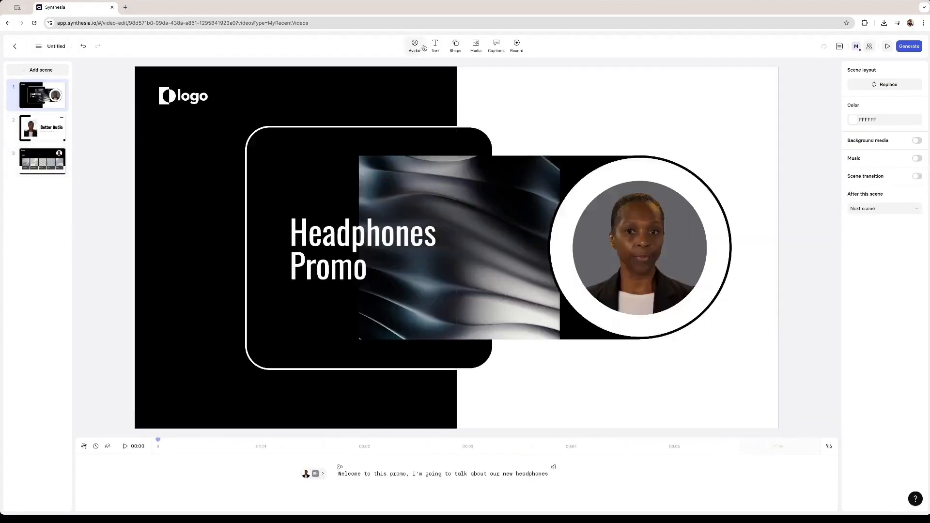
# Add the avatar in the blue half-zip jumper to the first scene and give it the Circle appearance.
pyautogui.click(415, 45)
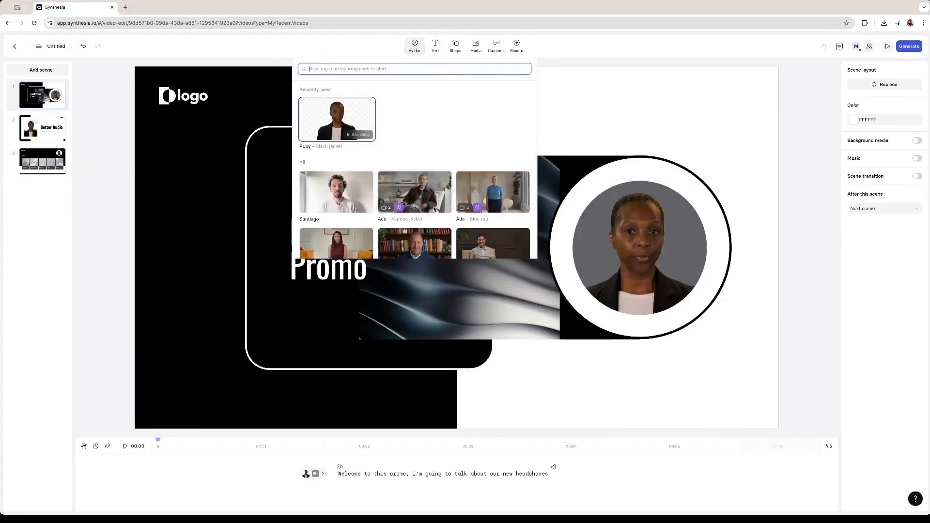
pyautogui.scroll(-1, 435, 209)
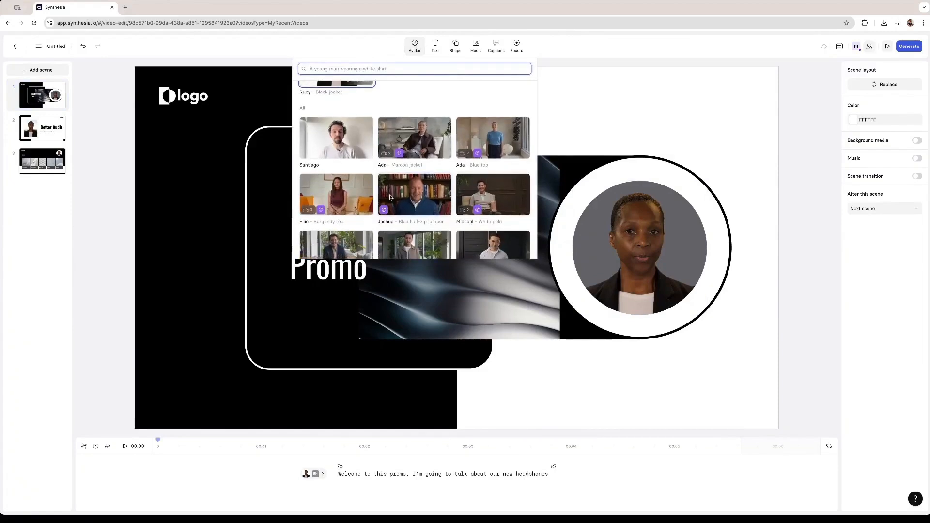
pyautogui.click(426, 197)
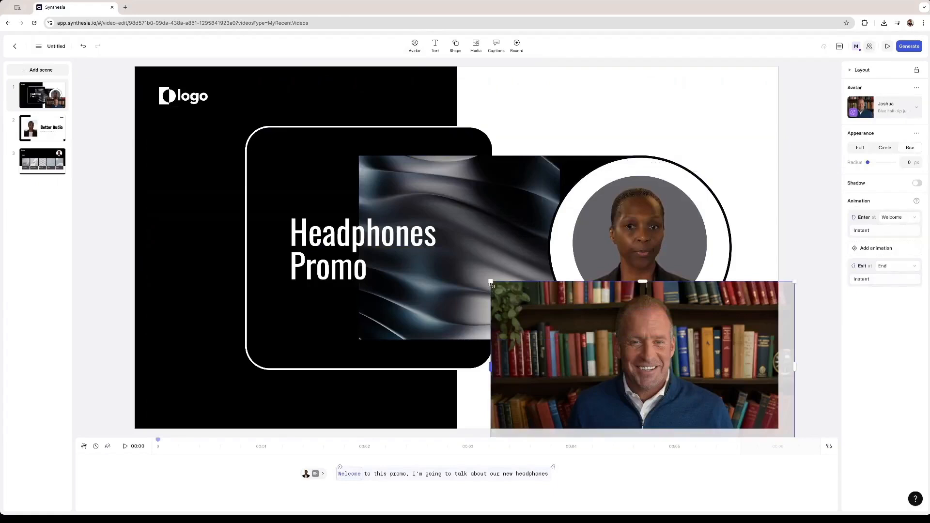
pyautogui.moveTo(490, 281); pyautogui.dragTo(376, 341)
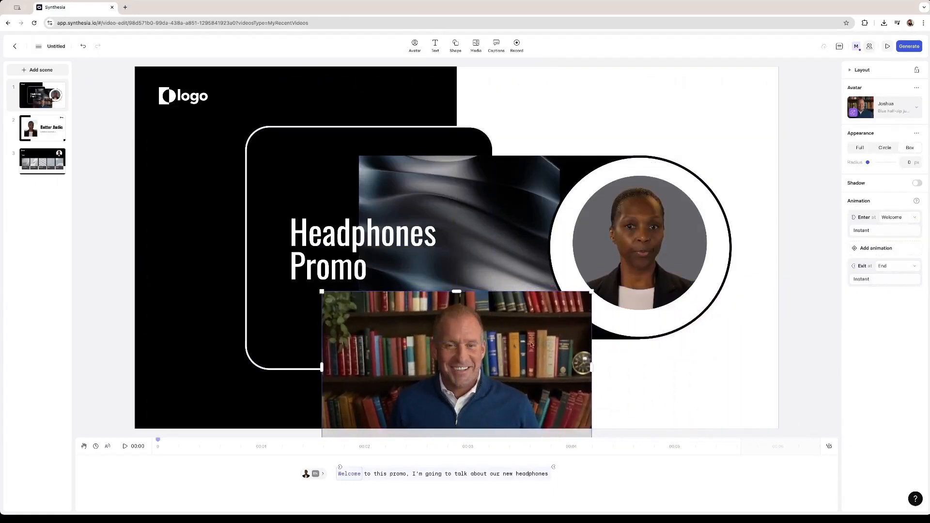
pyautogui.click(861, 150)
pyautogui.click(880, 149)
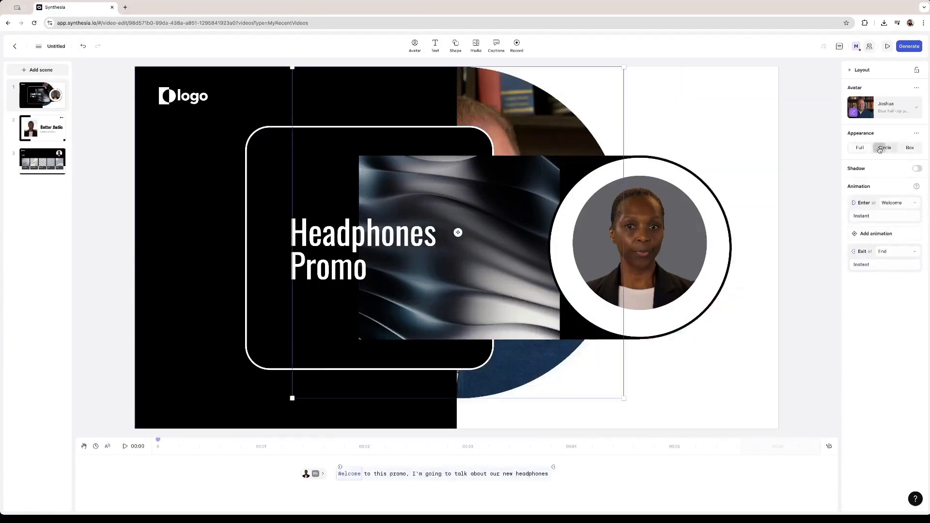
pyautogui.click(911, 148)
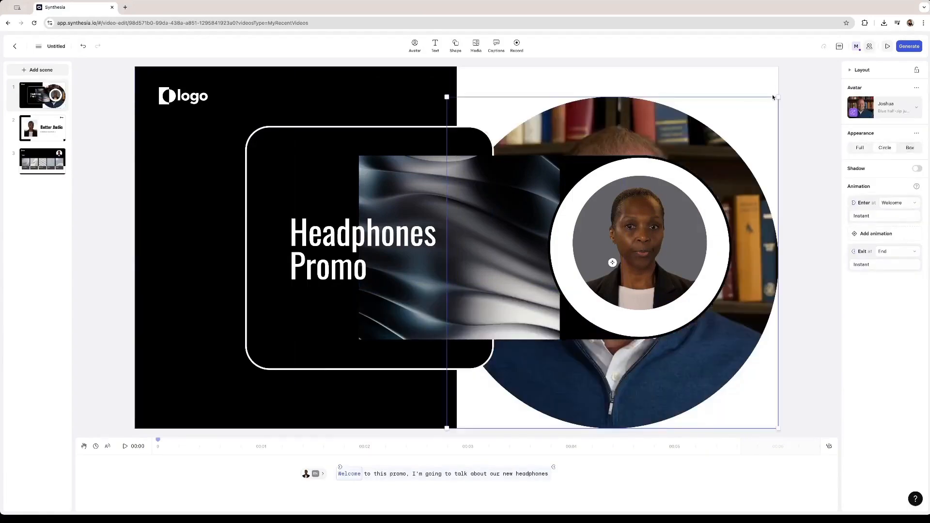
# Shrink the new circular avatar and place it in the lower-right corner of the first scene, beneath the existing avatar.
pyautogui.moveTo(778, 98); pyautogui.dragTo(593, 281)
pyautogui.moveTo(521, 358); pyautogui.dragTo(575, 155)
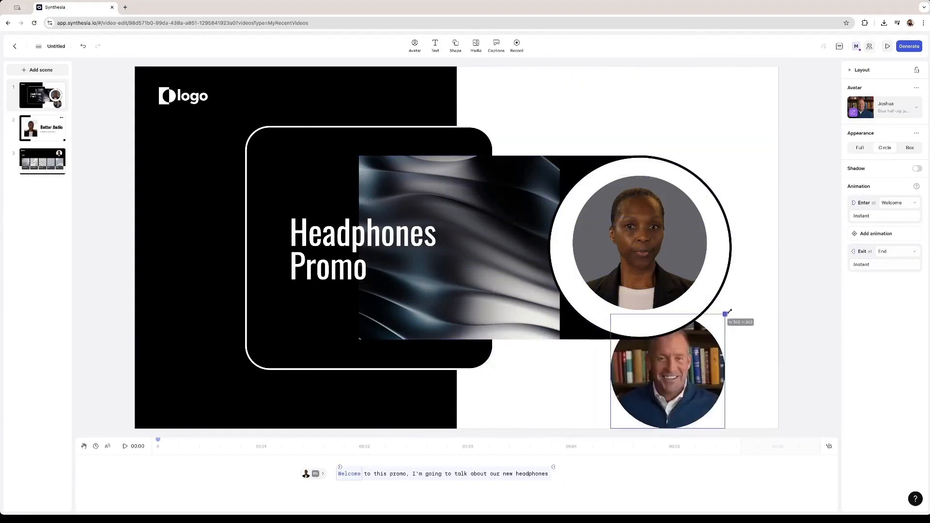
pyautogui.moveTo(727, 315); pyautogui.dragTo(728, 314)
pyautogui.moveTo(719, 361); pyautogui.dragTo(774, 367)
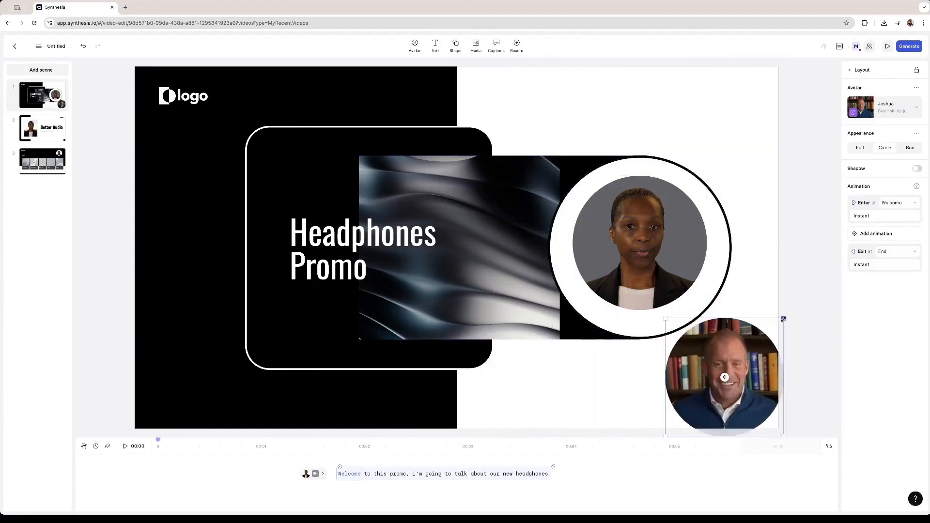
pyautogui.moveTo(784, 318); pyautogui.dragTo(770, 329)
pyautogui.moveTo(750, 360)
pyautogui.mouseDown()
pyautogui.moveTo(749, 344)
pyautogui.moveTo(753, 352)
pyautogui.mouseUp()
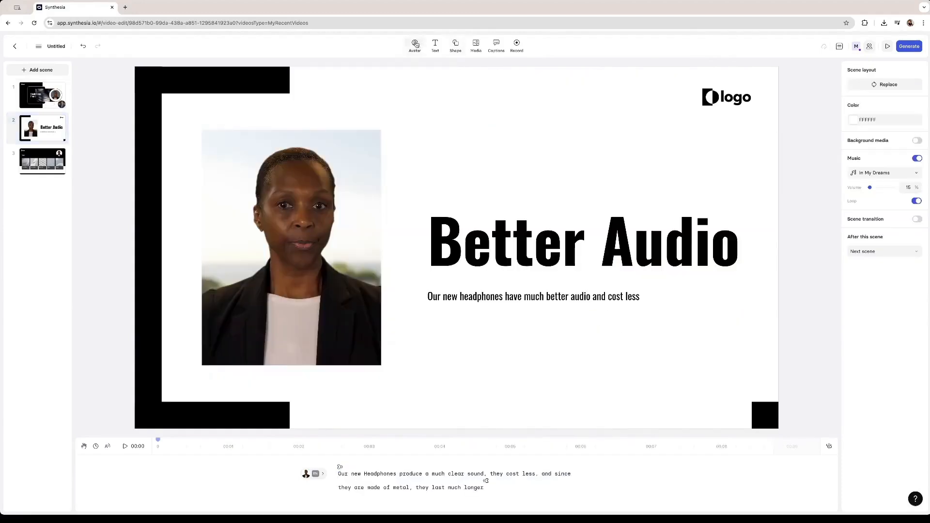
# Add the curly-haired avatar in the white T-shirt to the second scene with the Circle appearance, placed above the "Better Audio" title.
pyautogui.click(414, 46)
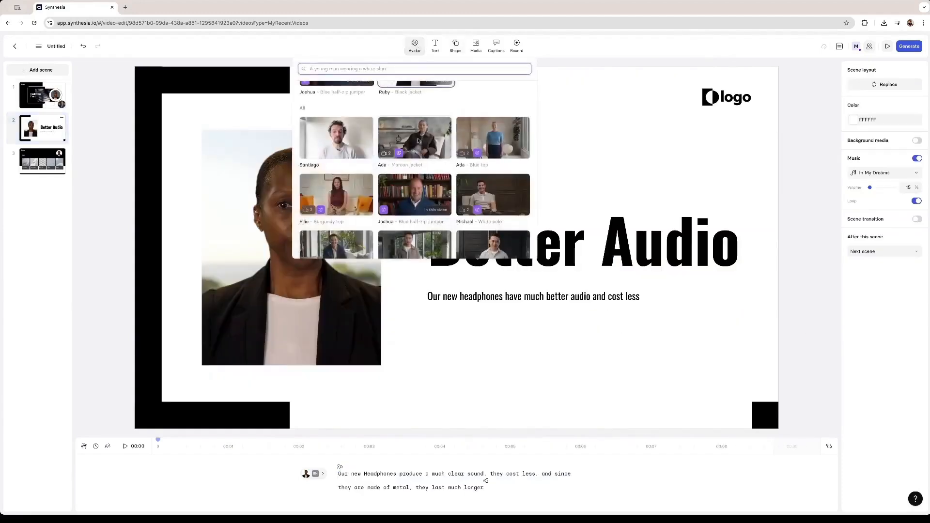
pyautogui.scroll(1, 425, 132)
pyautogui.click(310, 167)
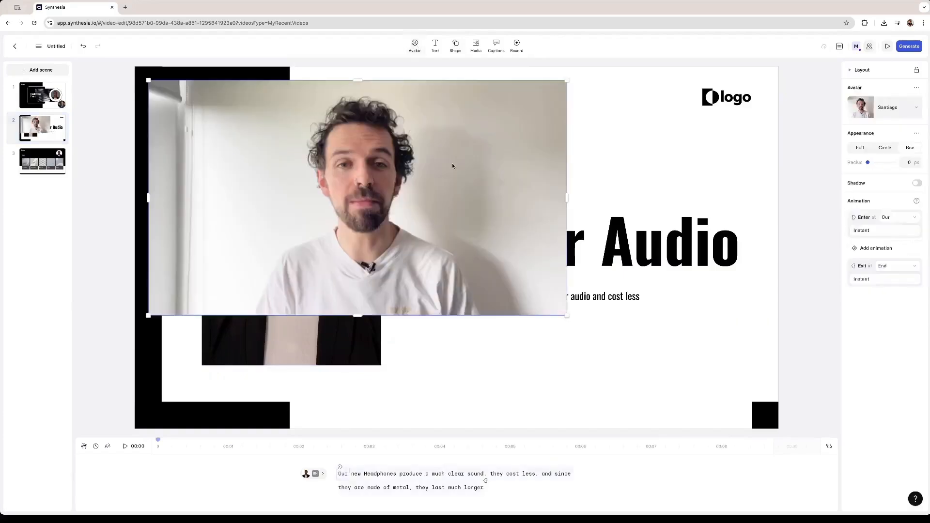
pyautogui.click(885, 147)
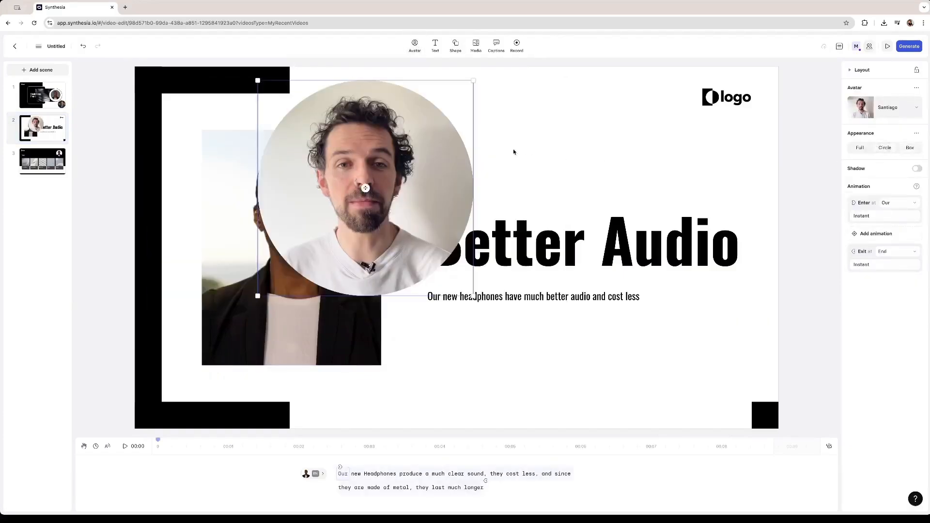
pyautogui.moveTo(405, 125); pyautogui.dragTo(529, 108)
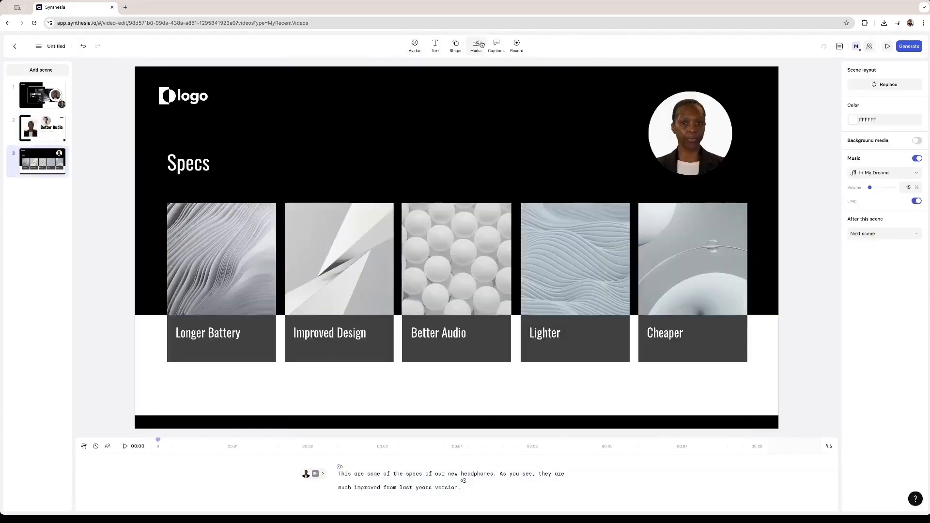
pyautogui.click(477, 46)
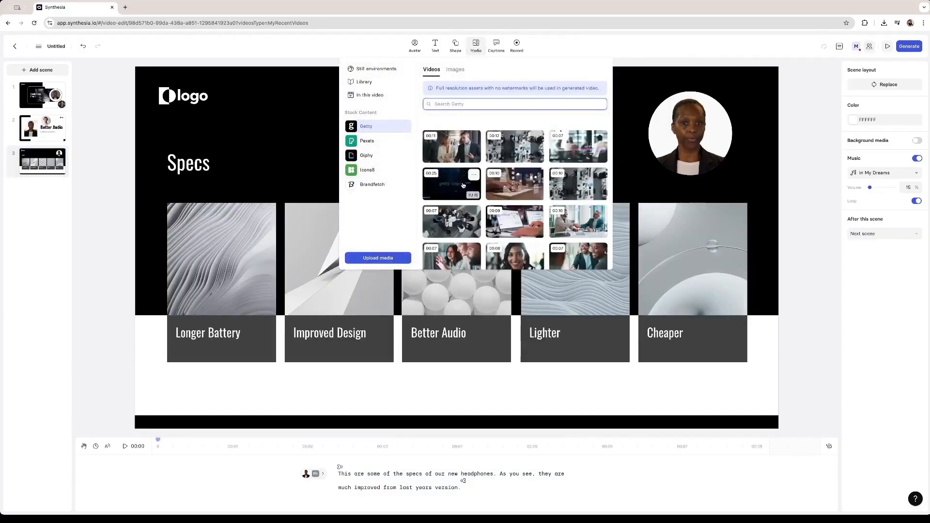
pyautogui.click(462, 153)
pyautogui.moveTo(326, 200); pyautogui.dragTo(454, 161)
pyautogui.press('super+z')
pyautogui.press('super+z')
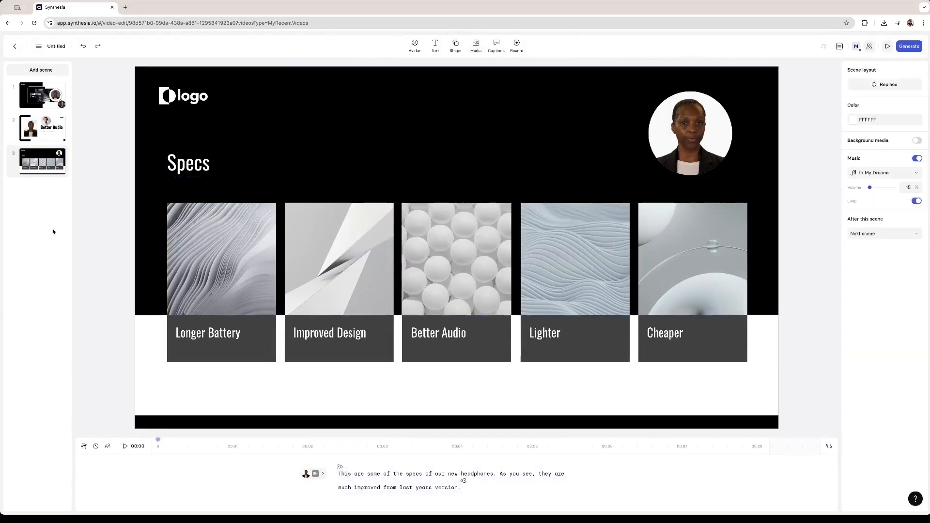
# Add a fourth scene, insert the Getty stock video of two businesspeople walking, and delete the scene's default circular avatar.
pyautogui.click(44, 71)
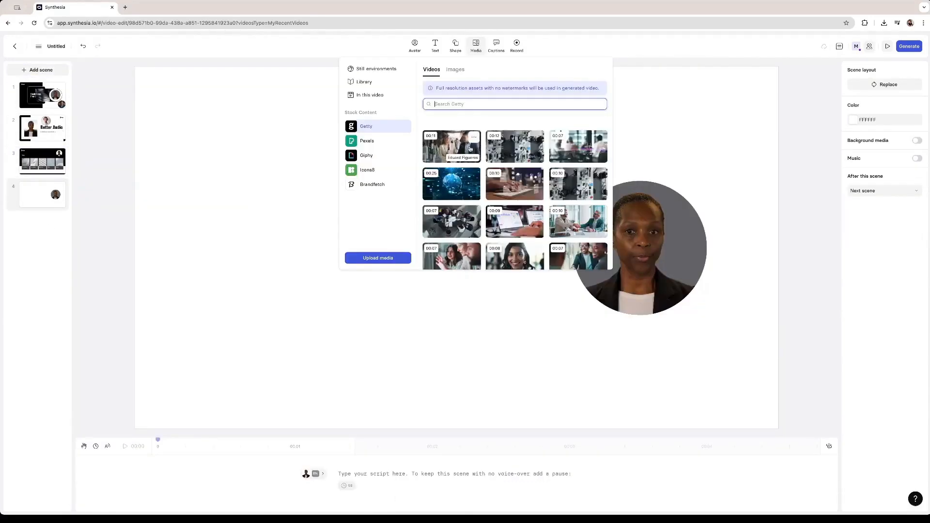
pyautogui.click(476, 149)
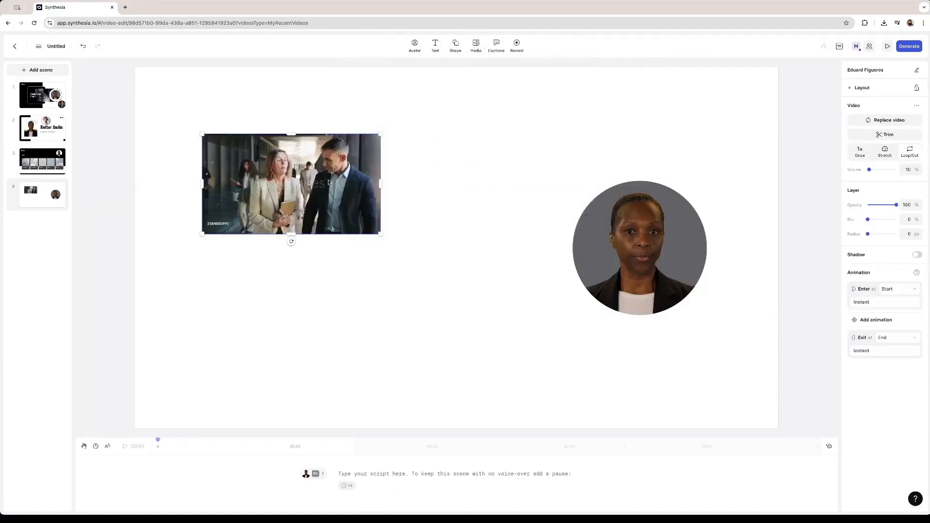
pyautogui.click(640, 247)
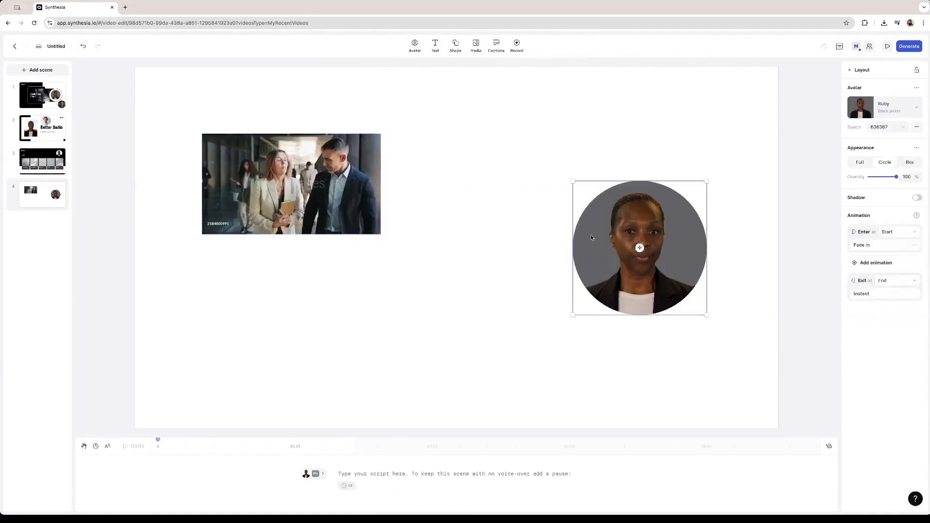
pyautogui.press('Delete')
# Enlarge the stock video of the two businesspeople and reposition it in the upper part of the fourth scene.
pyautogui.click(372, 221)
pyautogui.moveTo(381, 234); pyautogui.dragTo(686, 406)
pyautogui.moveTo(551, 283); pyautogui.dragTo(481, 218)
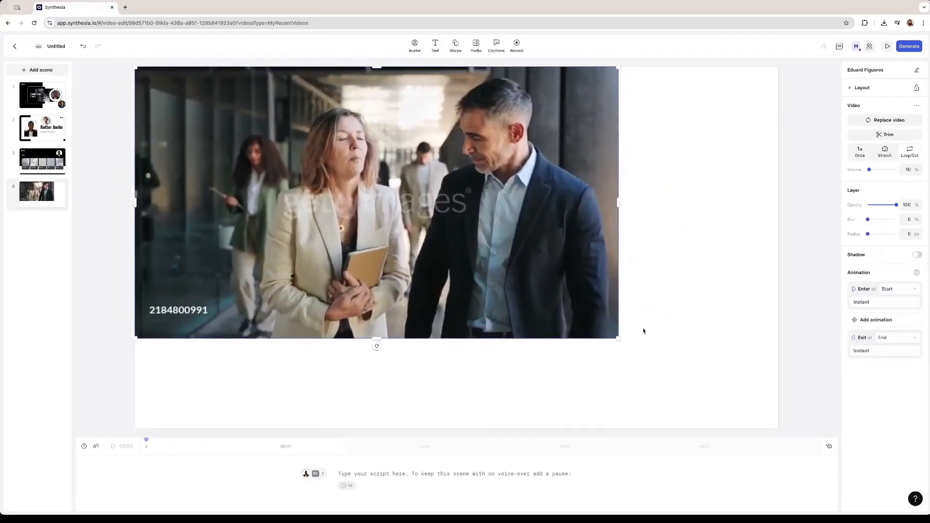
pyautogui.moveTo(618, 339); pyautogui.dragTo(471, 256)
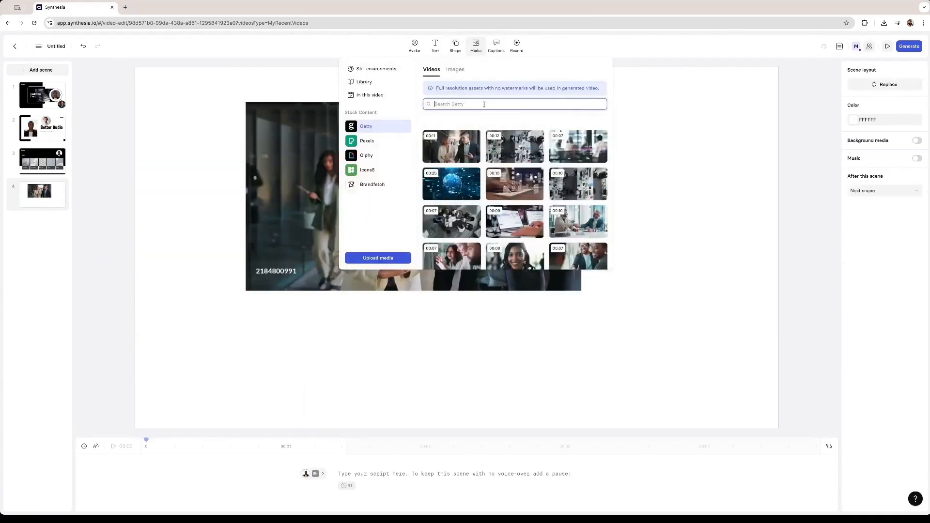
# Look through the stock media offered by Getty, Pexels, Giphy and Icons8.
pyautogui.click(456, 70)
pyautogui.click(427, 70)
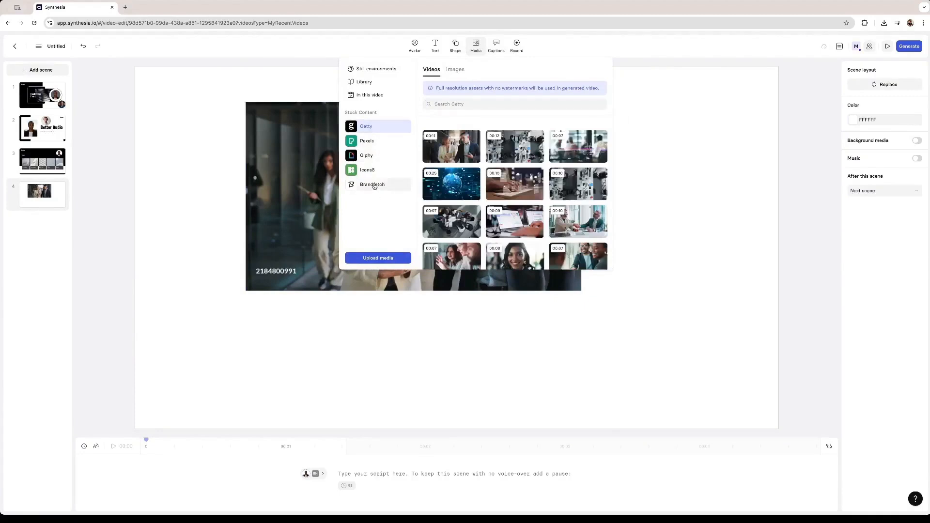
pyautogui.click(378, 141)
pyautogui.click(380, 155)
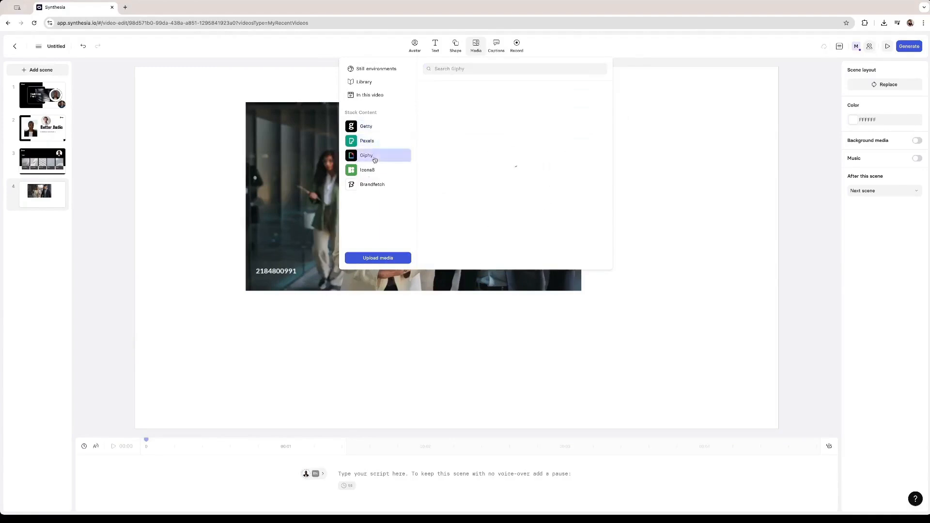
pyautogui.click(376, 171)
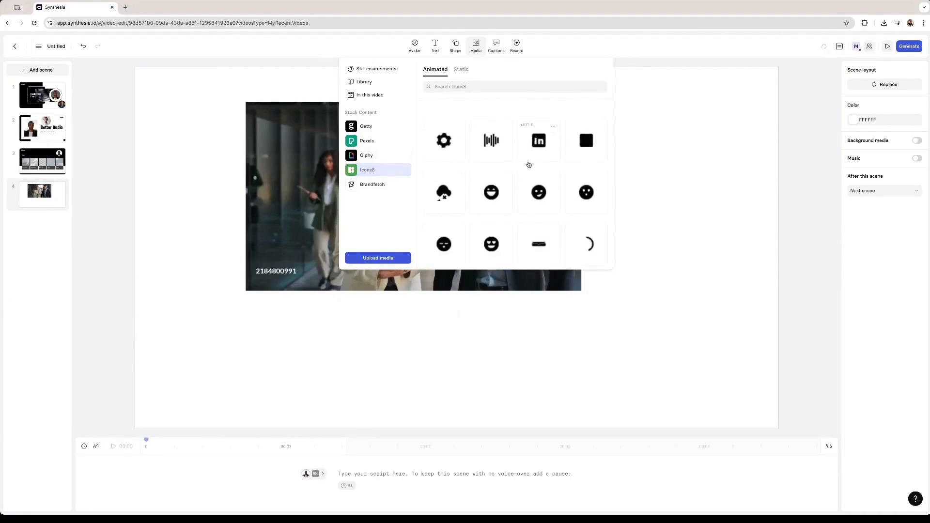
pyautogui.click(366, 125)
# Insert the "Coffee shop 01" still environment into the fourth scene and delete the stock video of the two businesspeople.
pyautogui.click(376, 68)
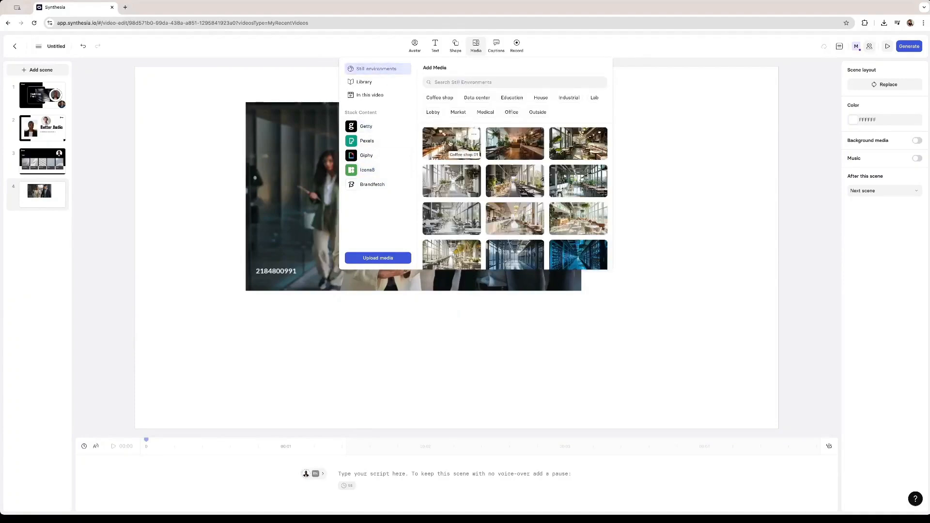
pyautogui.click(448, 147)
pyautogui.click(476, 193)
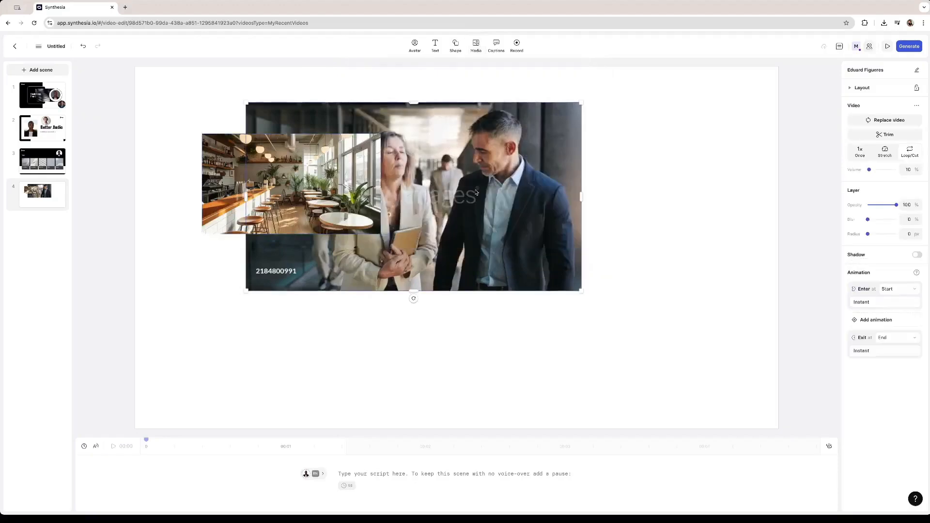
pyautogui.press('Delete')
# Enlarge the coffee shop image and align it so that it fills the entire fourth scene.
pyautogui.click(368, 221)
pyautogui.moveTo(381, 234); pyautogui.dragTo(720, 425)
pyautogui.moveTo(557, 294); pyautogui.dragTo(489, 226)
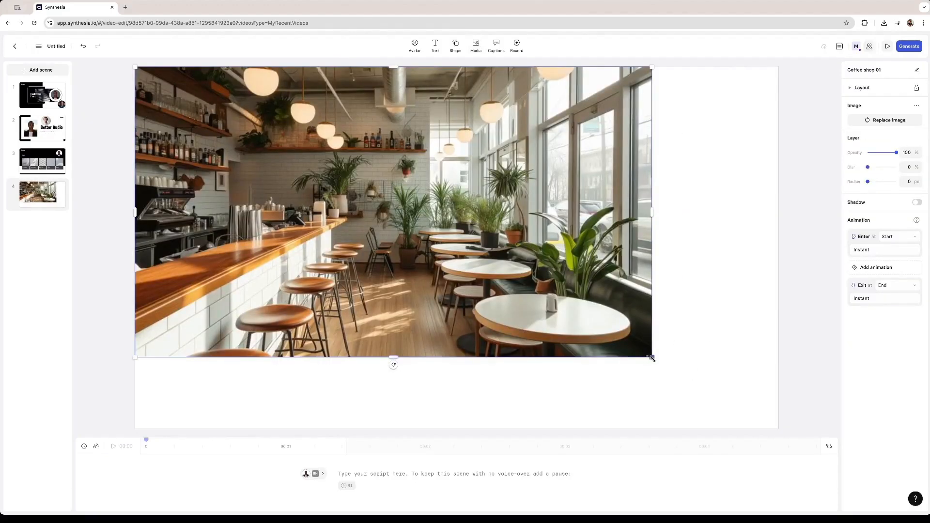
pyautogui.moveTo(652, 357); pyautogui.dragTo(779, 428)
pyautogui.click(47, 194)
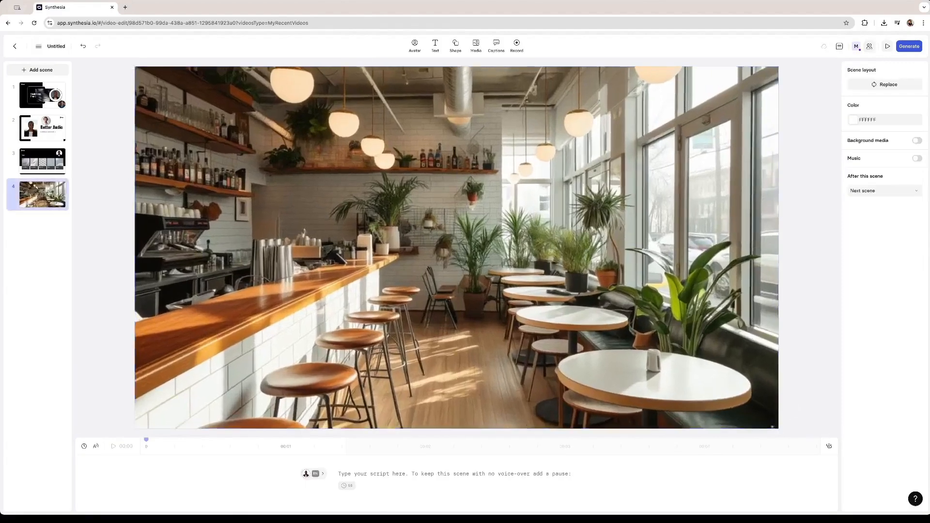
# Add the seated avatar in the maroon jacket to the fourth scene and shrink it into the scene's lower-right corner.
pyautogui.click(414, 49)
pyautogui.click(437, 167)
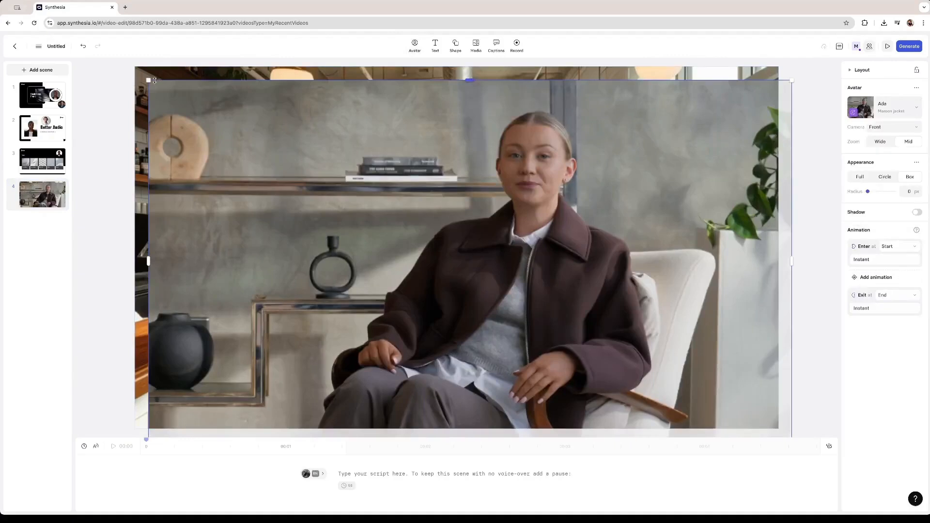
pyautogui.moveTo(137, 69); pyautogui.dragTo(487, 254)
pyautogui.moveTo(601, 312); pyautogui.dragTo(557, 294)
# Write the fourth scene's narration: "You could use our headphones on a cafe using the noise cancelling option".
pyautogui.click(414, 477)
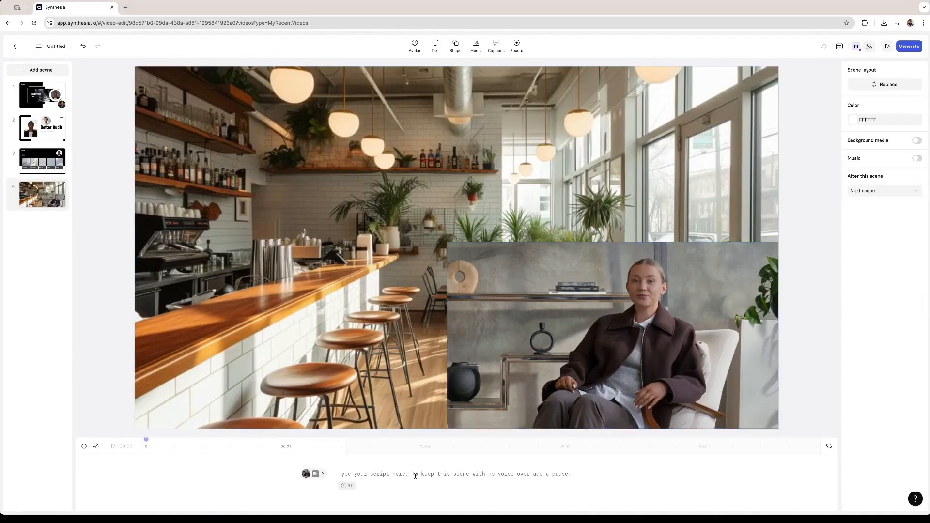
pyautogui.write('You could use our headphones on a cafe using the noise cancelling option')
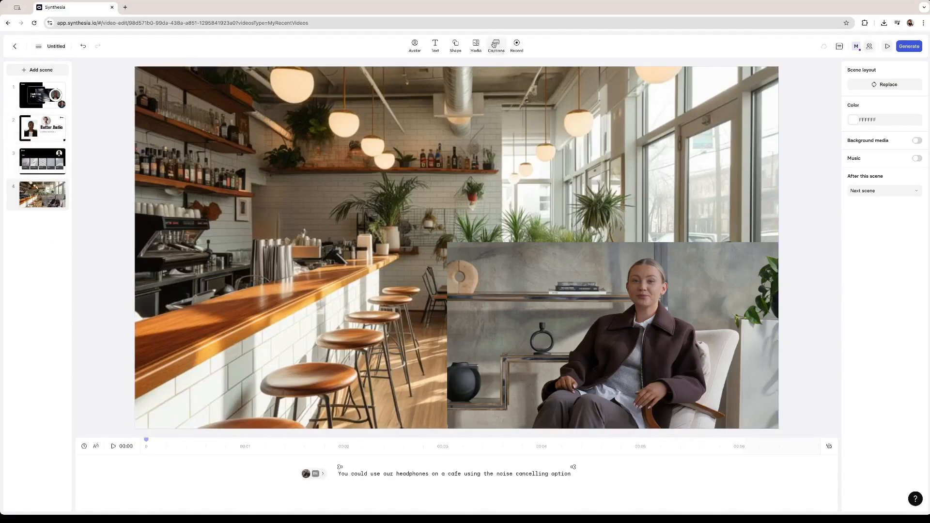
pyautogui.click(517, 44)
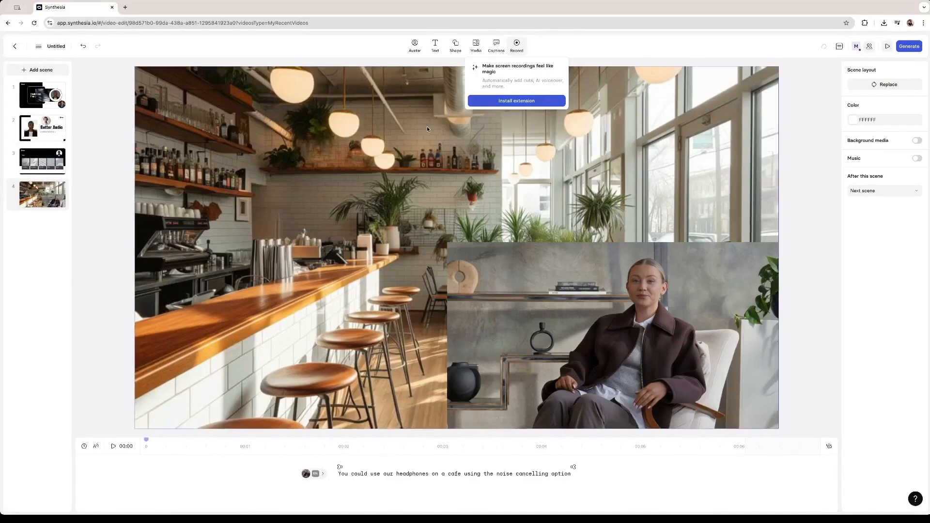
pyautogui.click(468, 148)
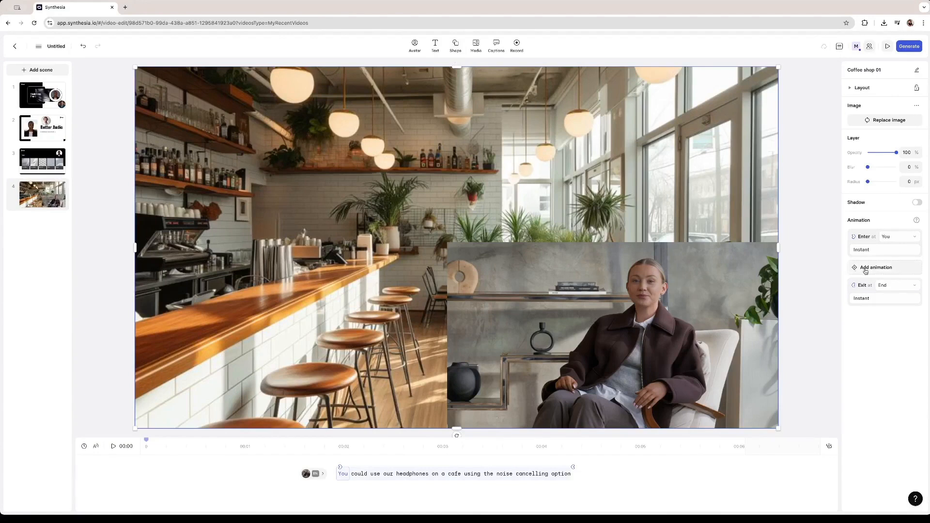
pyautogui.moveTo(677, 312); pyautogui.dragTo(698, 297)
pyautogui.click(633, 189)
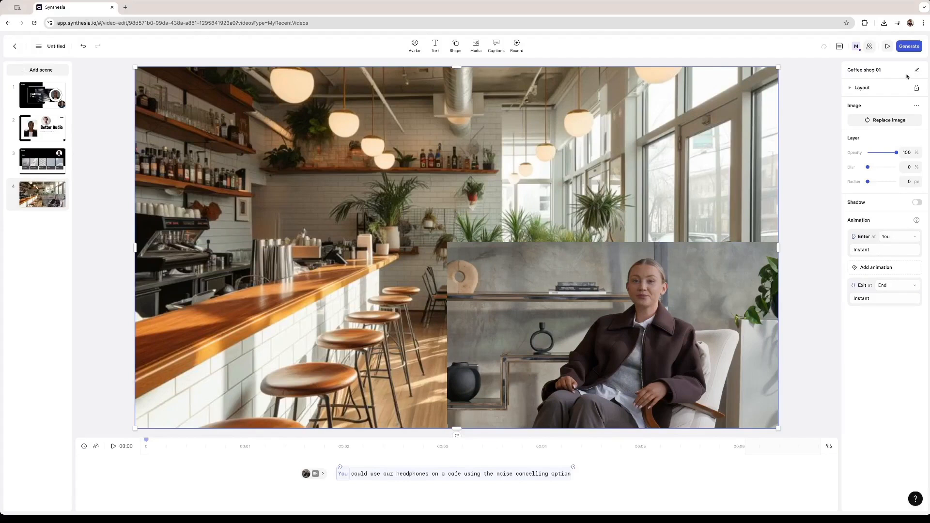
# Generate the video with the title "Headphones" and the description "Description", and play the finished video.
pyautogui.click(909, 47)
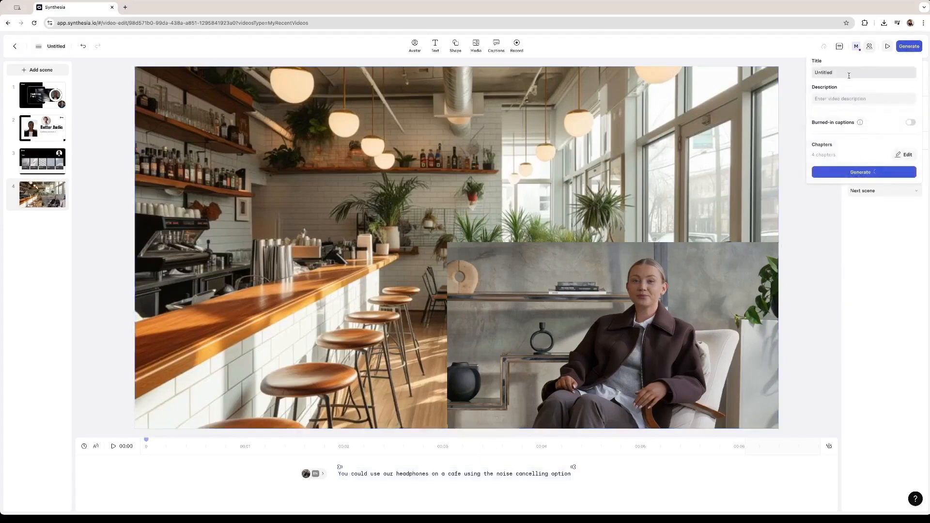
pyautogui.click(833, 73)
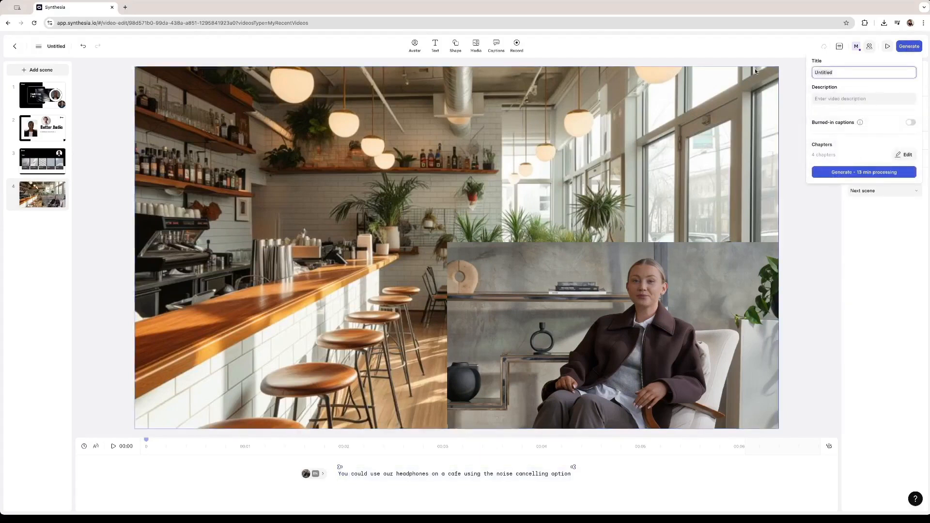
pyautogui.write('Headphones')
pyautogui.press('Tab')
pyautogui.write('D')
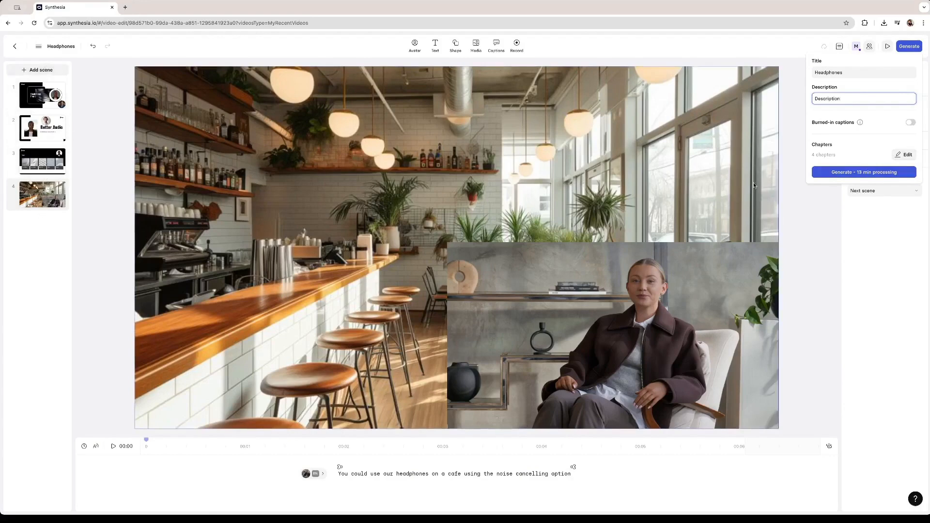
pyautogui.click(881, 174)
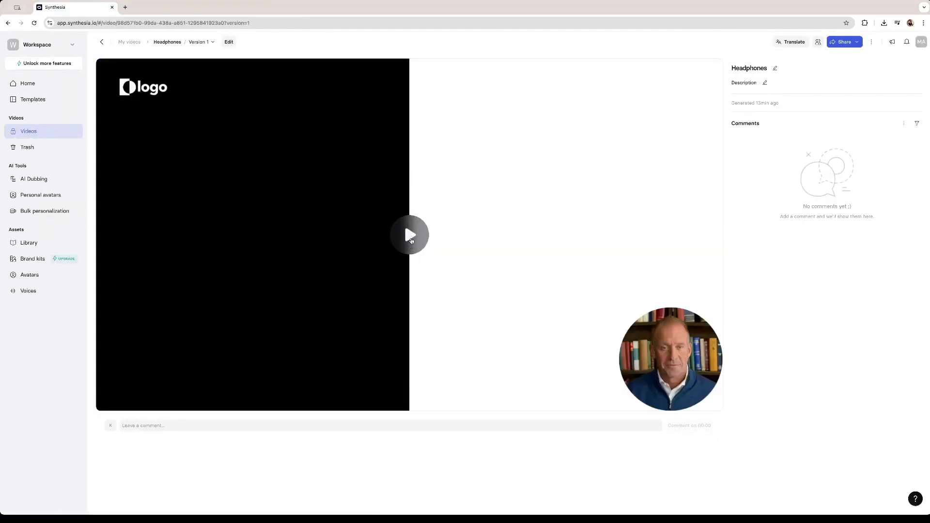
pyautogui.click(411, 235)
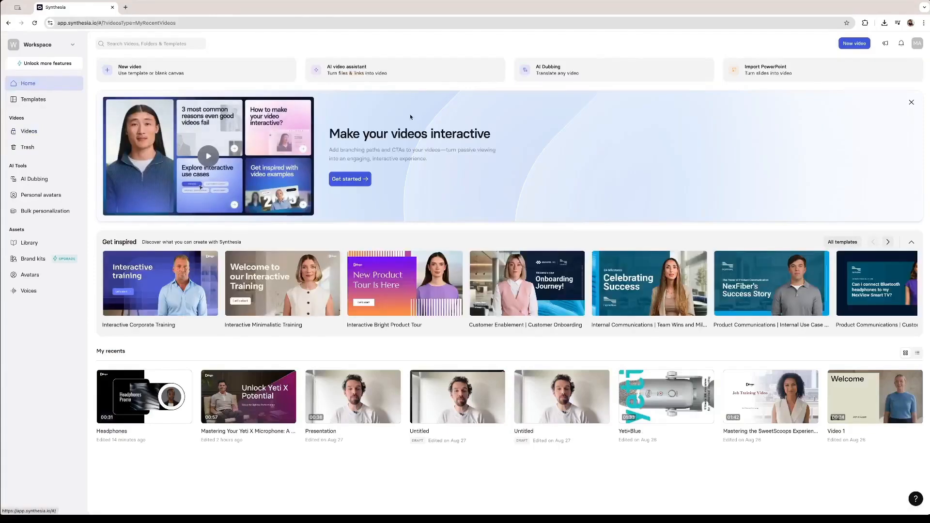
# Start a new video, search the templates for "promo", and choose to create with AI from the Elegant Product Demo template.
pyautogui.click(167, 79)
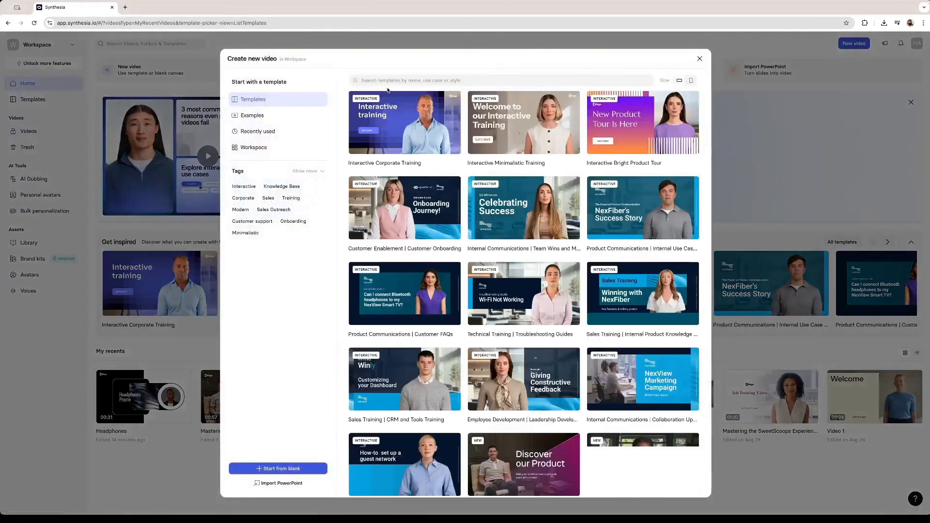
pyautogui.click(416, 82)
pyautogui.write('promo')
pyautogui.moveTo(492, 121)
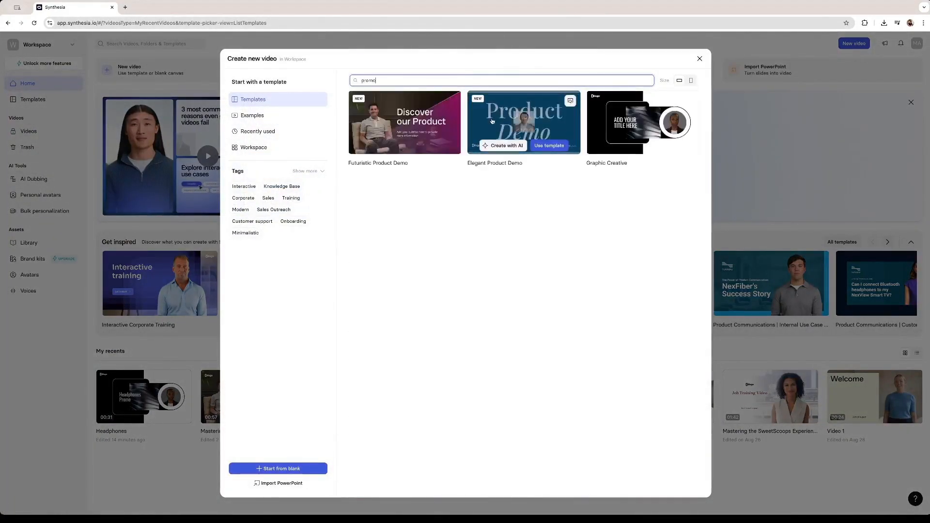
pyautogui.click(494, 146)
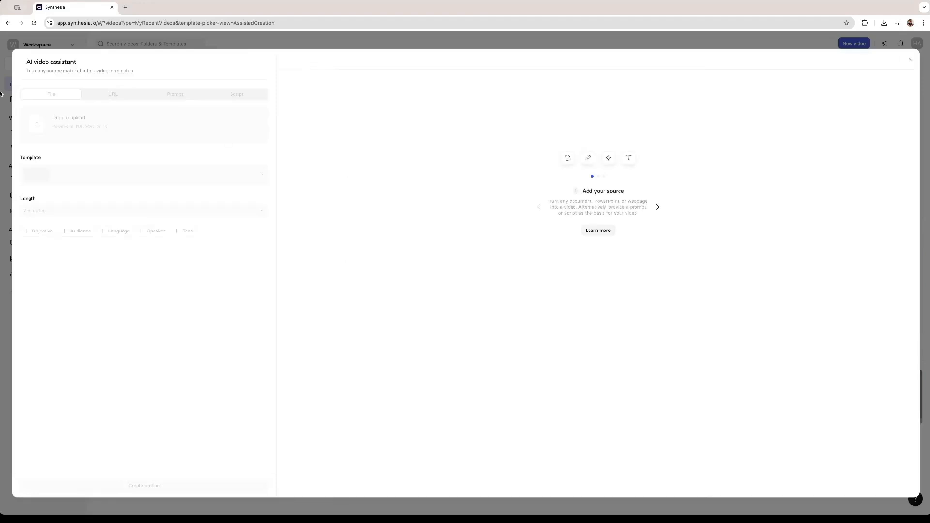
# Use a prompt as the AI video's source: "Promo video for new headphones that are lighter, sound better and cost less".
pyautogui.click(181, 95)
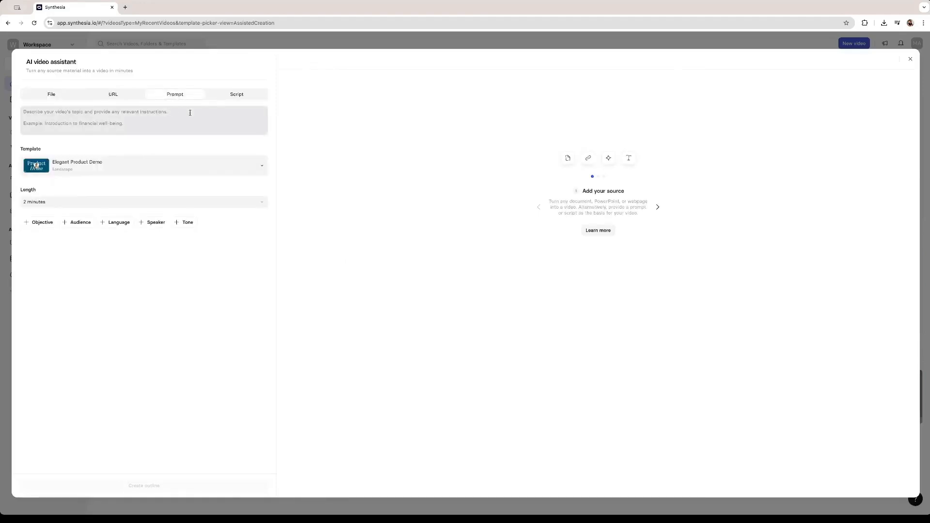
pyautogui.click(158, 117)
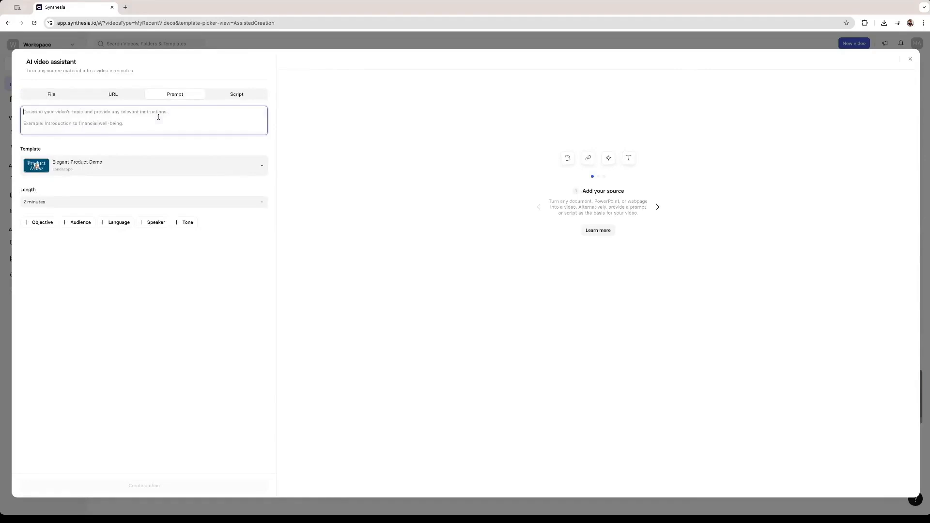
pyautogui.write('Promo video for new headphones that are lighter, sound better and cost less')
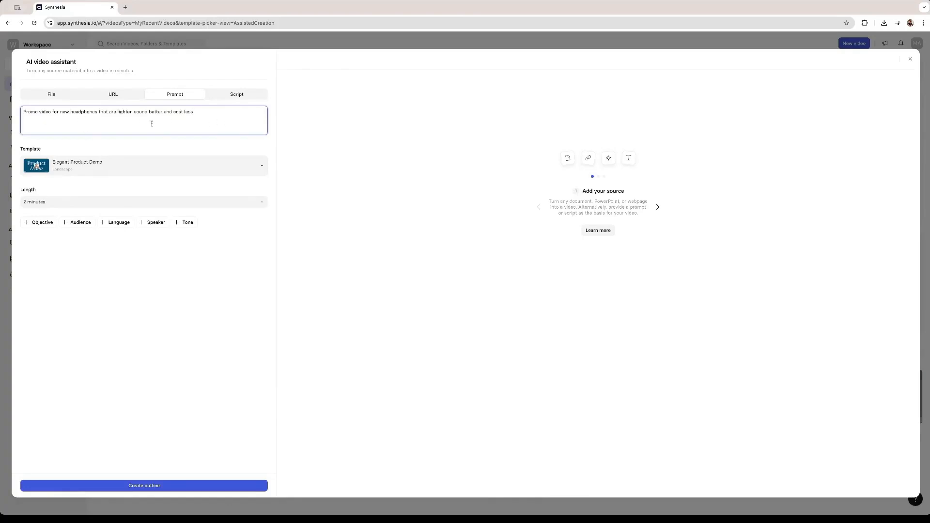
# Set the AI video's length to 30 seconds and create its outline from the prompt.
pyautogui.click(101, 202)
pyautogui.click(59, 214)
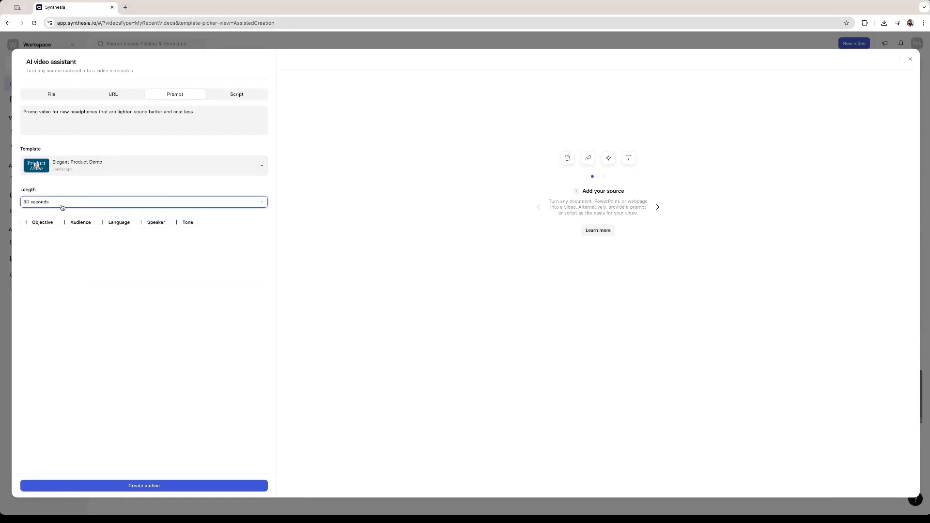
pyautogui.click(161, 487)
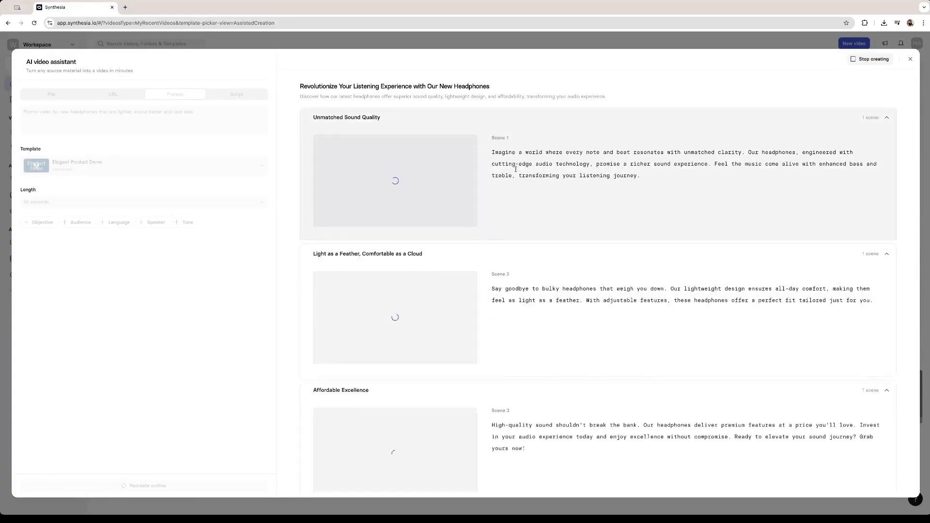
pyautogui.scroll(-1, 515, 169)
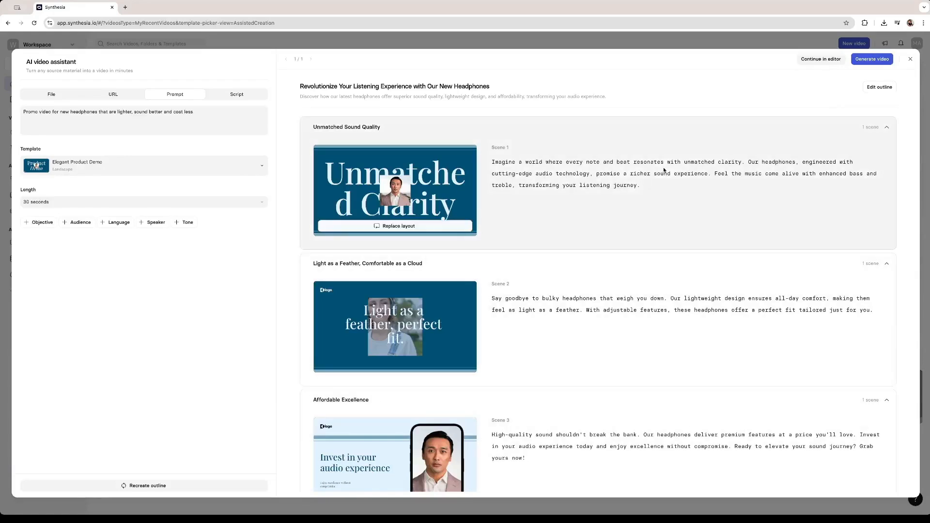
# Generate the video from the outline with the suggested title and description and burned-in captions off.
pyautogui.click(872, 59)
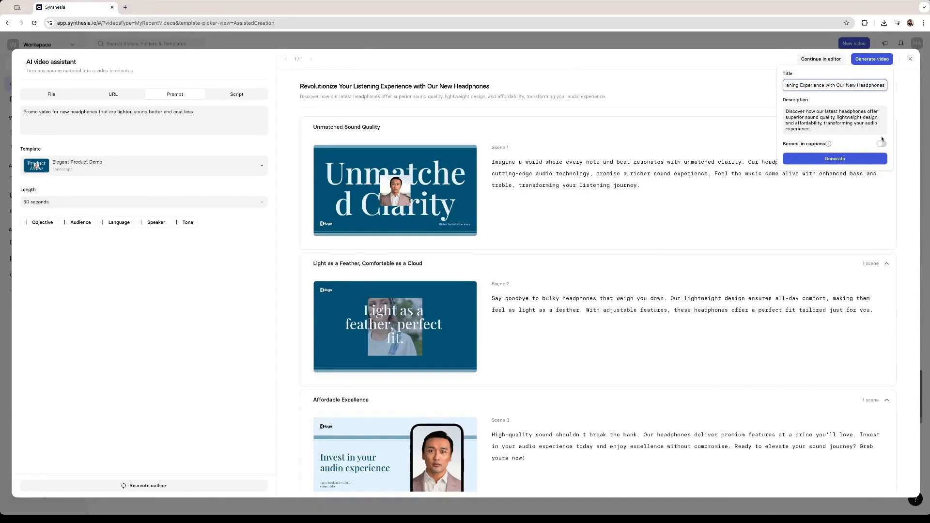
pyautogui.click(849, 161)
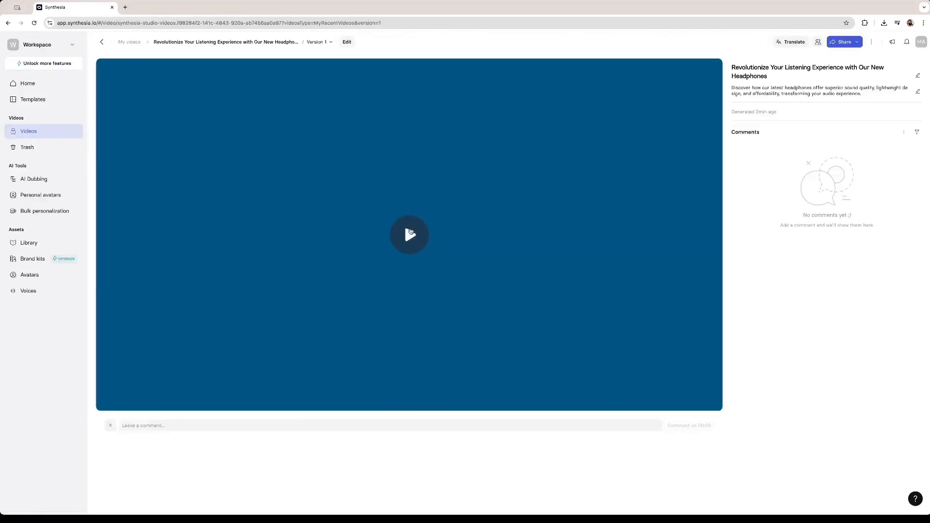
# Play the generated headphones video and skim through its second scene, "Light as a Feather, Comfortable as a Cloud".
pyautogui.click(410, 233)
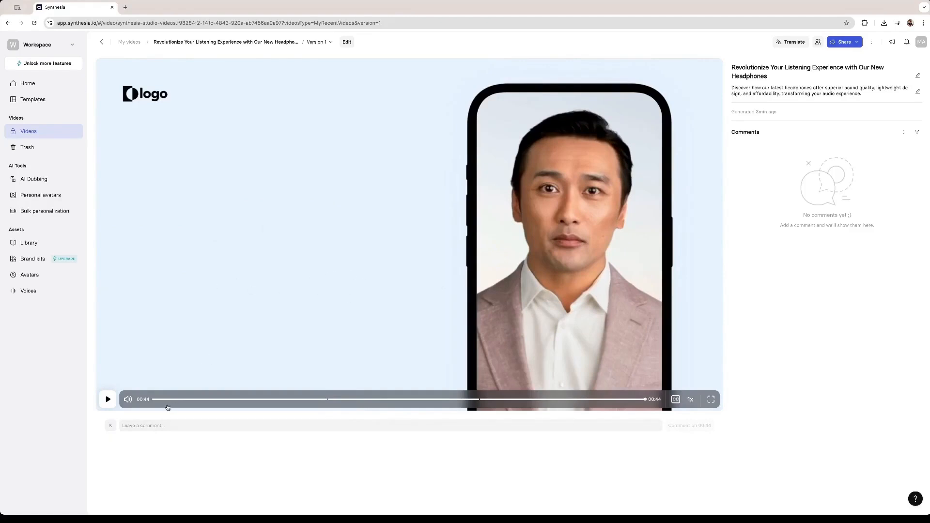
pyautogui.moveTo(167, 400); pyautogui.dragTo(355, 400)
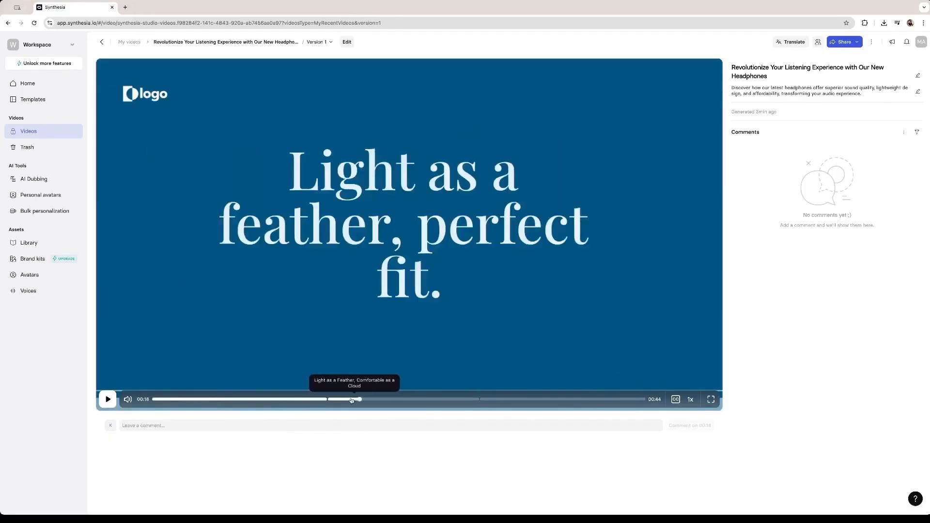
pyautogui.click(393, 400)
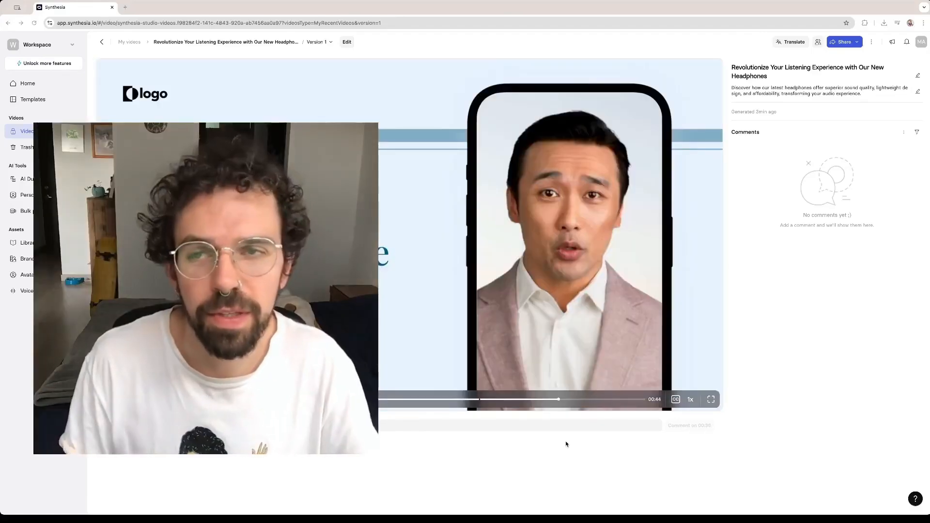